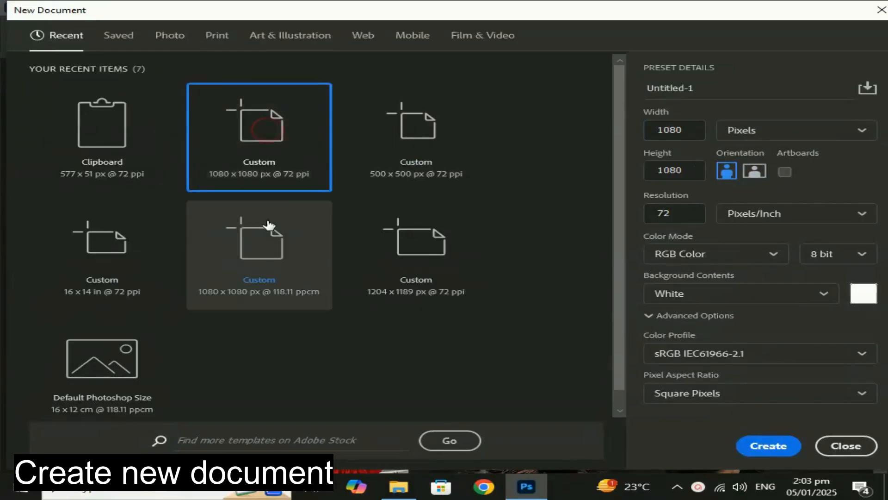
# Create a 1080 x 1080 px, 72 ppi RGB document with a white background, named "Photo Slice Effect".
pyautogui.click(725, 90)
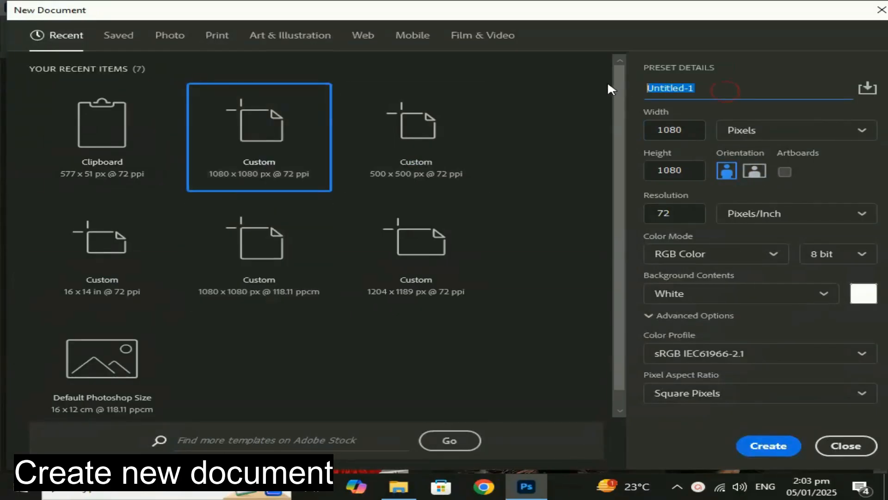
pyautogui.write('Slice')
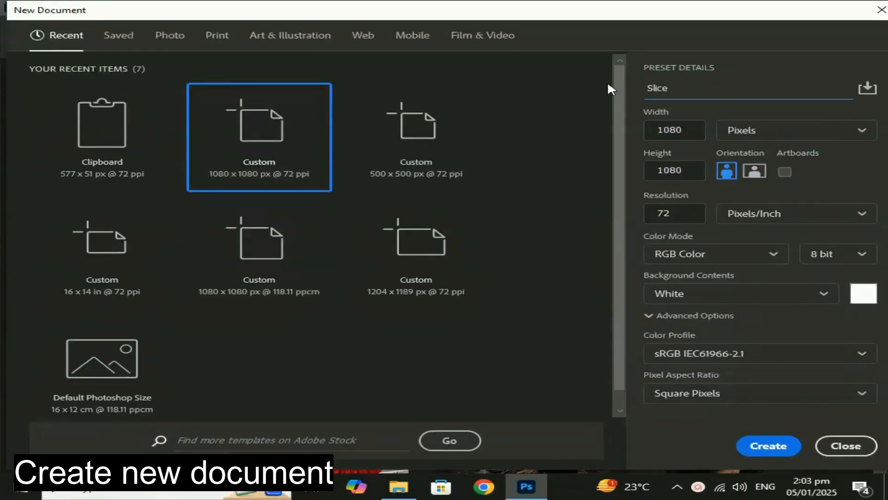
pyautogui.write(' Effect')
pyautogui.press('Home')
pyautogui.write('Phot')
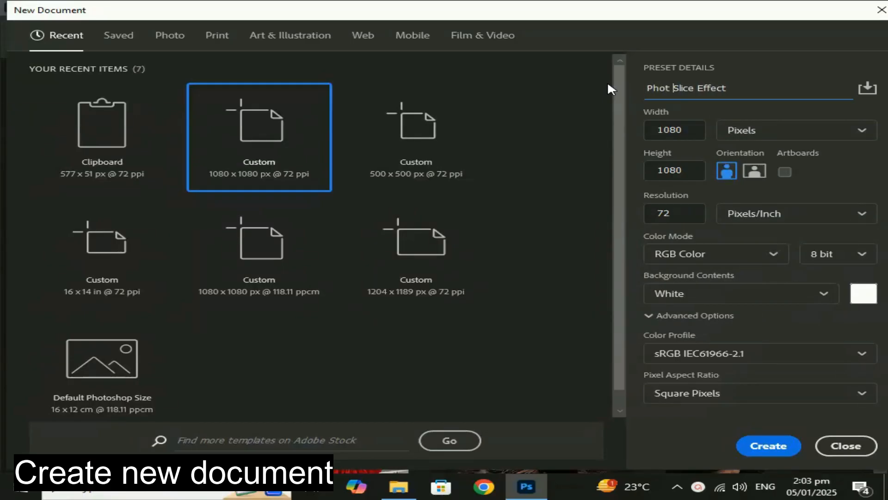
pyautogui.press('BackSpace')
pyautogui.write('o')
pyautogui.press('Return')
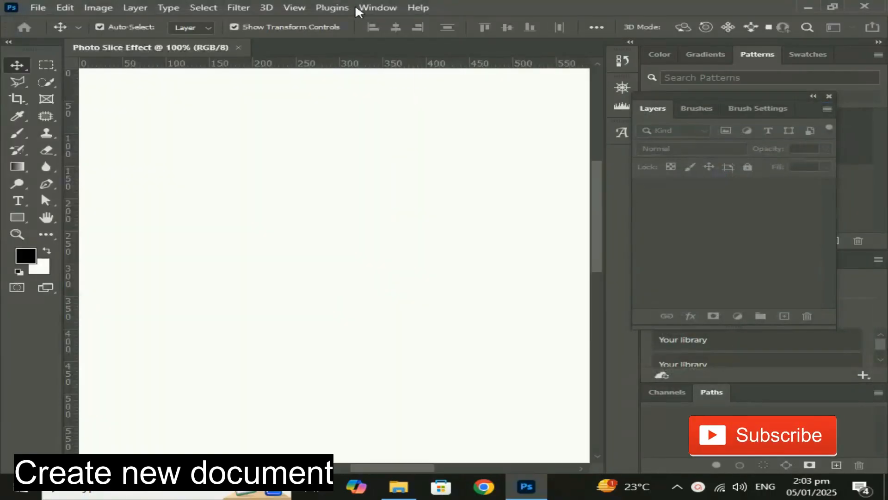
# Place the photo of the girl in the red dress from the Downloads folder into the document.
pyautogui.click(391, 487)
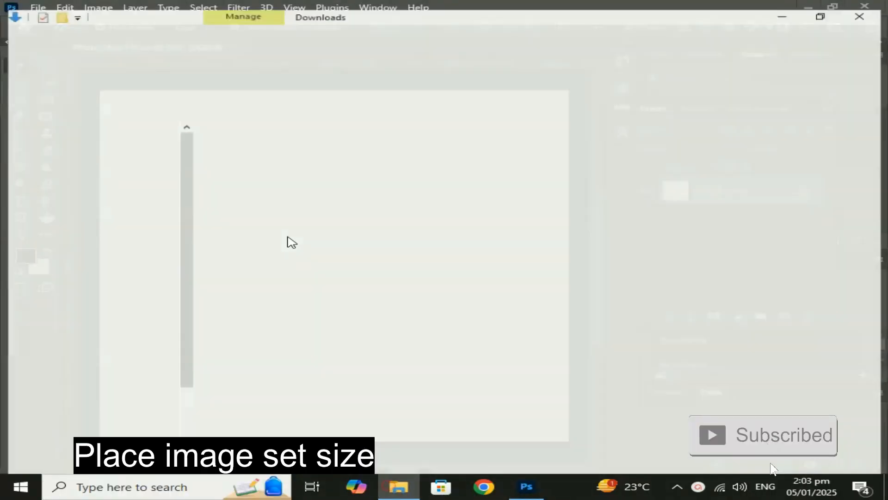
pyautogui.moveTo(234, 160); pyautogui.dragTo(327, 301)
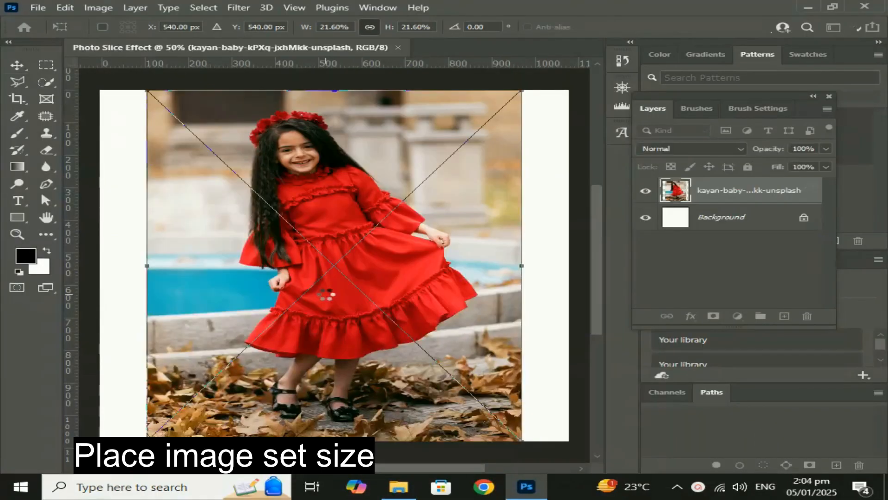
pyautogui.hotkey('ctrl', '-')
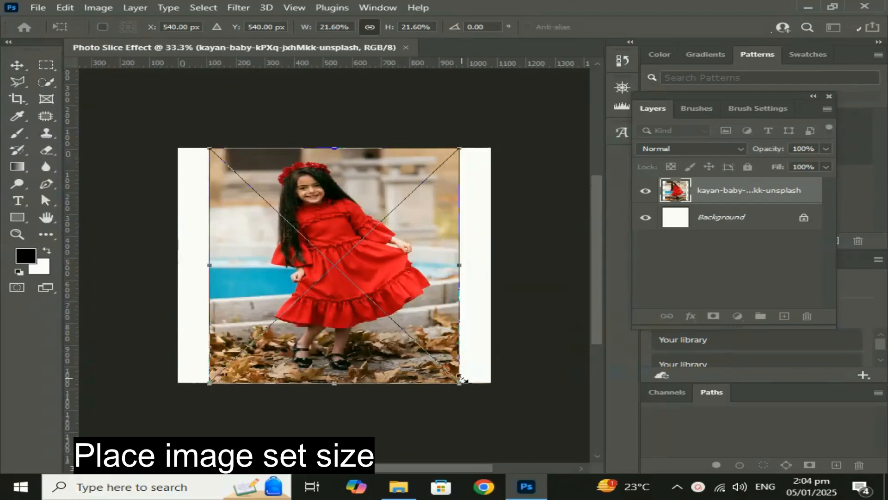
# Stretch the placed photo to cover the whole canvas, at about 27% width and 22% height, and commit the transform.
pyautogui.moveTo(461, 383); pyautogui.dragTo(492, 384)
pyautogui.hotkey('ctrl', 'z')
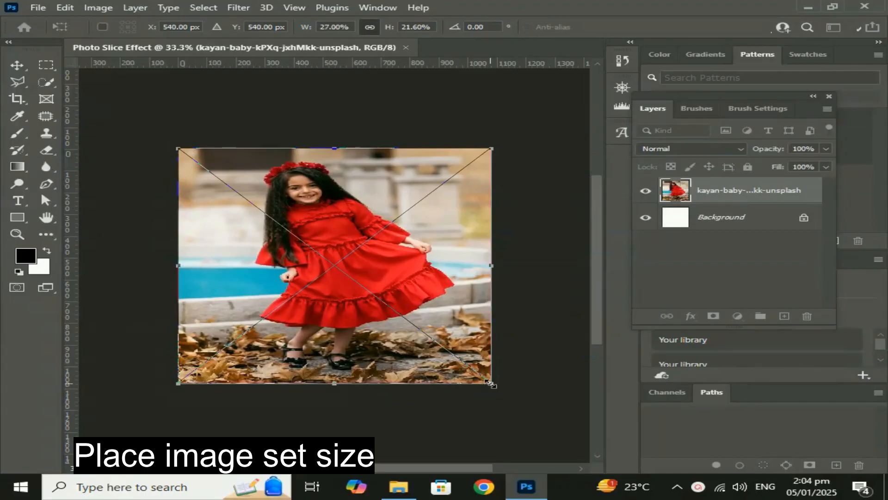
pyautogui.moveTo(447, 259); pyautogui.dragTo(446, 265)
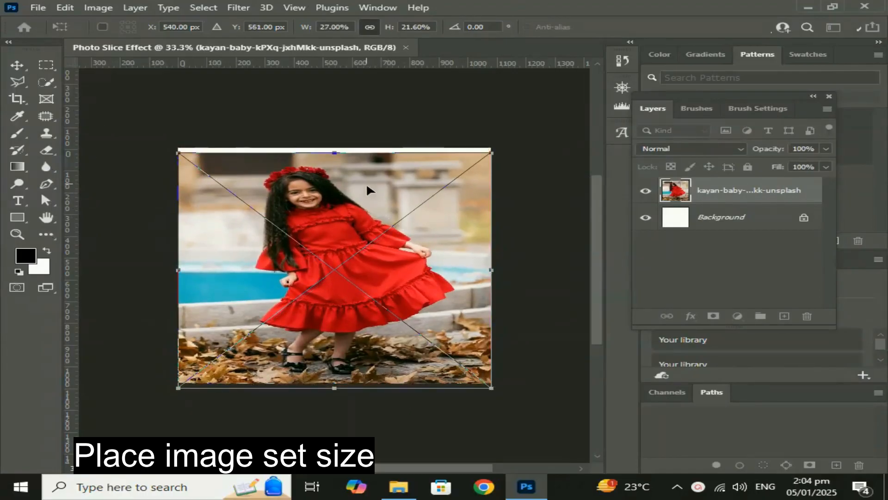
pyautogui.moveTo(332, 153); pyautogui.dragTo(332, 148)
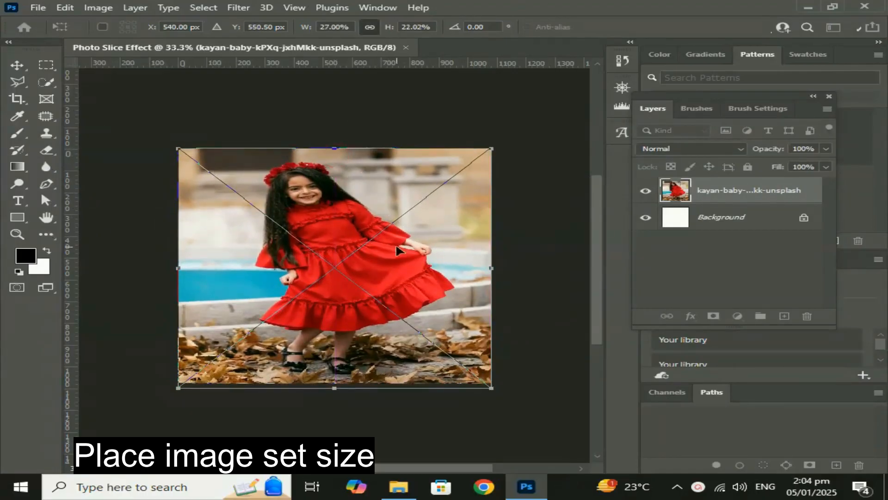
pyautogui.press('Return')
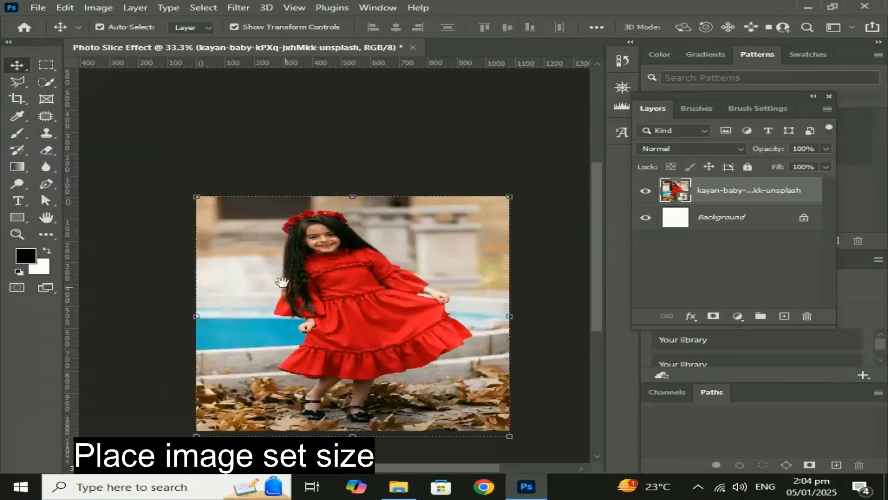
# Rasterize the photo layer and duplicate it, leaving only the copy visible.
pyautogui.rightClick(728, 198)
pyautogui.click(565, 253)
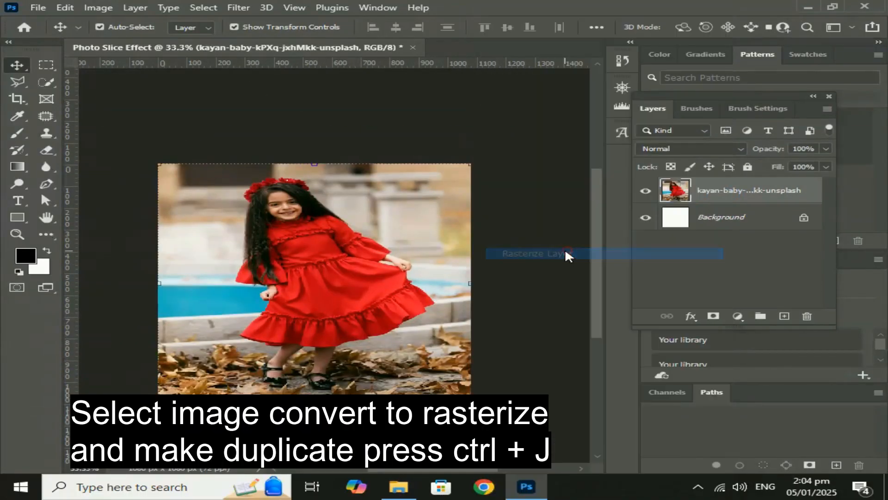
pyautogui.hotkey('ctrl', 'j')
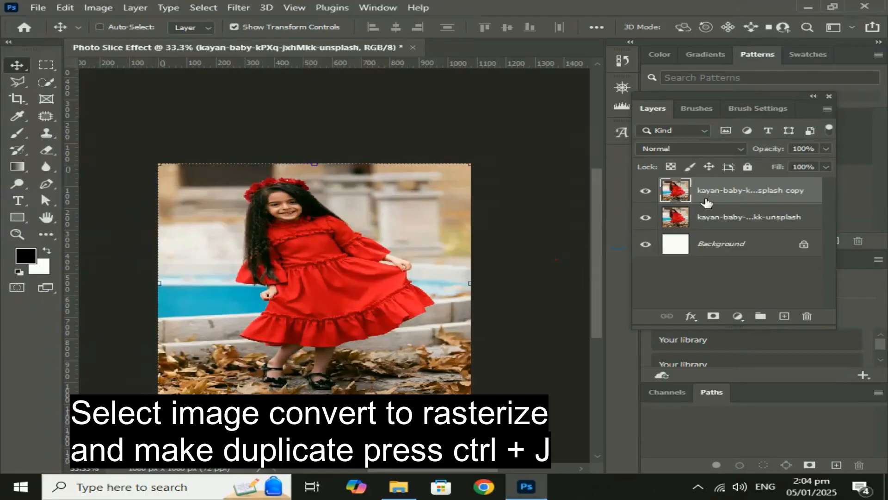
pyautogui.click(647, 218)
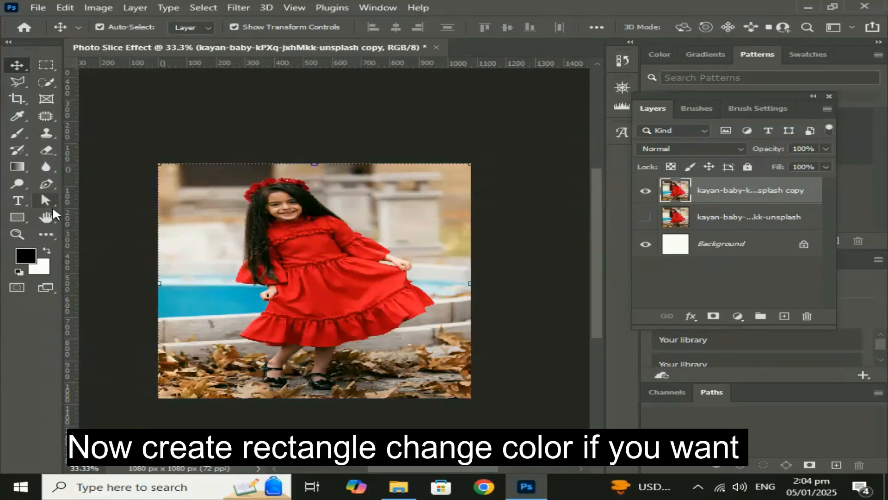
# Draw a tall rectangle shape of about 310 x 984 px along the left side of the photo.
pyautogui.click(18, 217)
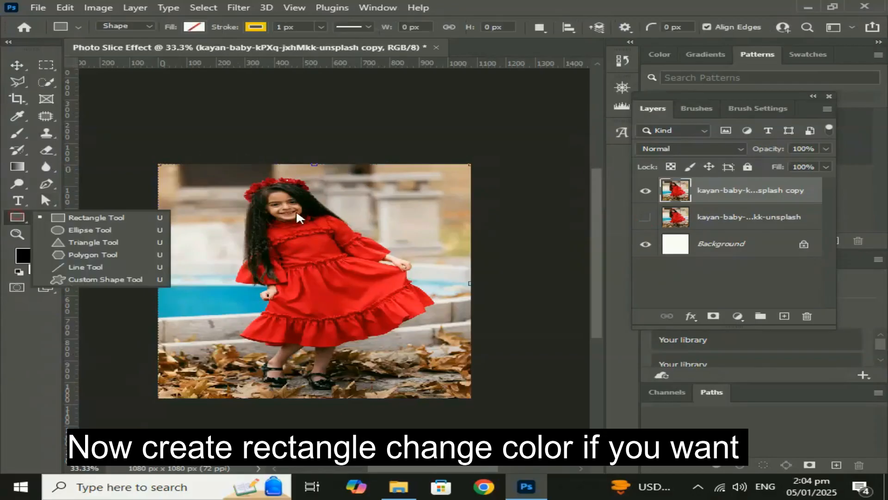
pyautogui.click(121, 217)
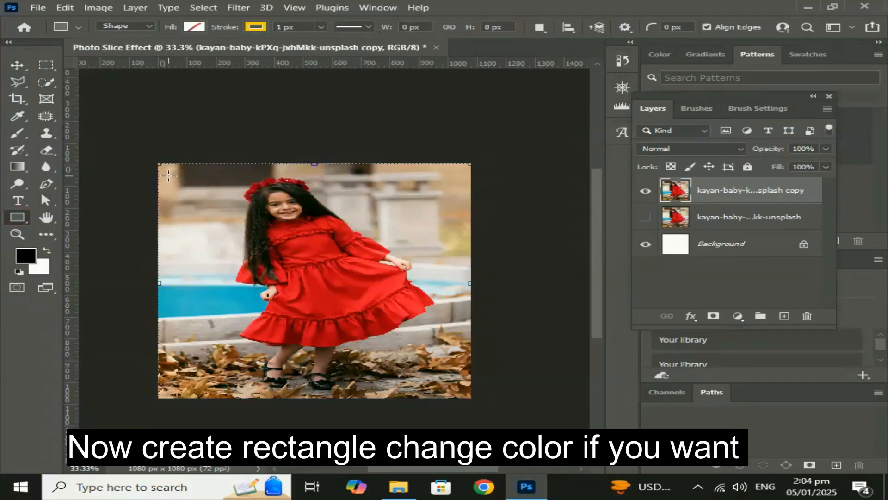
pyautogui.moveTo(169, 175); pyautogui.dragTo(258, 390)
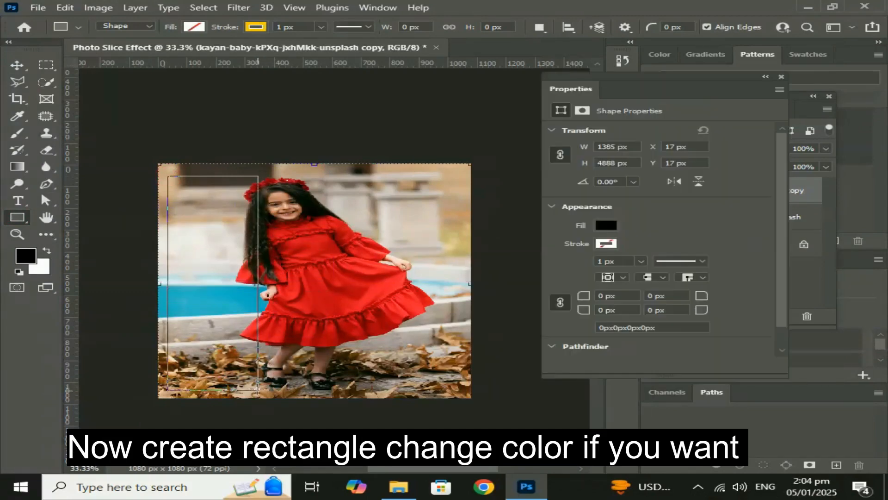
# Give the rectangle a black fill and remove its stroke.
pyautogui.click(193, 26)
pyautogui.click(103, 97)
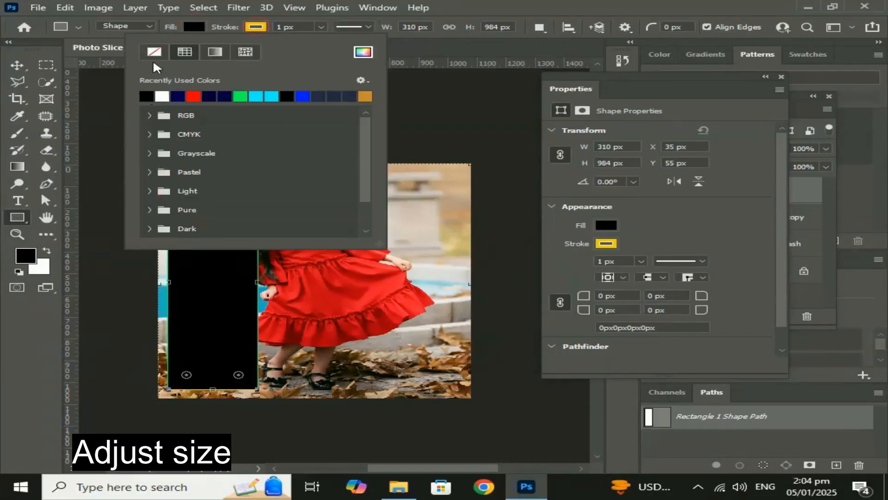
pyautogui.click(154, 52)
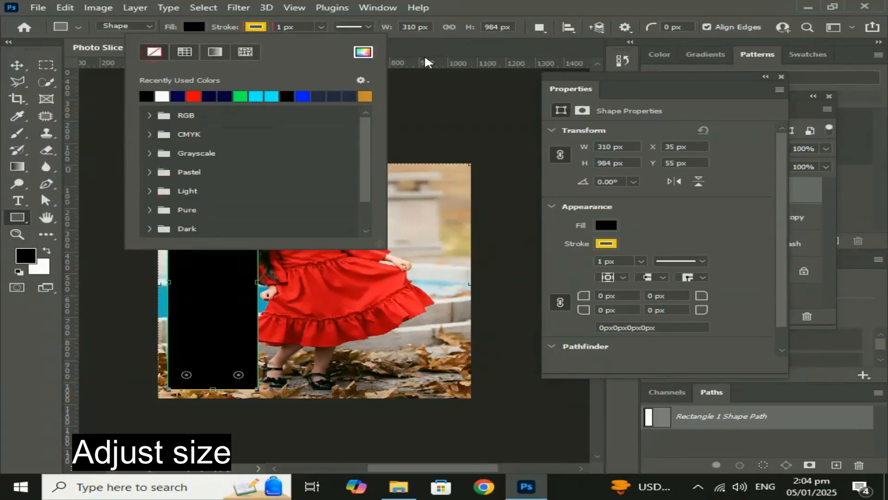
pyautogui.click(17, 65)
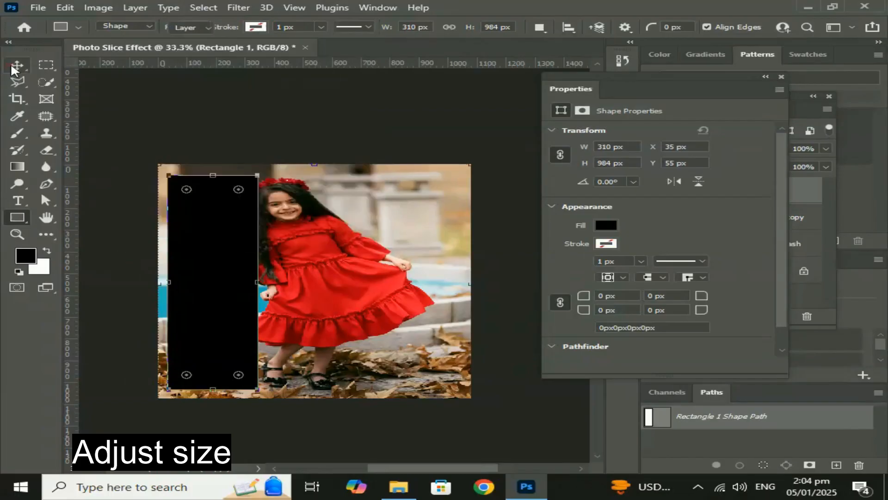
pyautogui.click(780, 78)
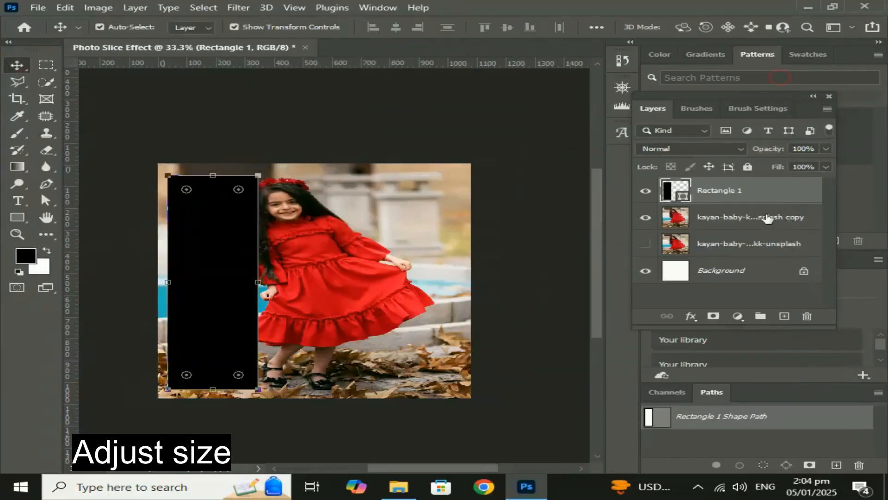
# Put the rectangle layer beneath the photo copy and clip the photo copy to it.
pyautogui.click(739, 222)
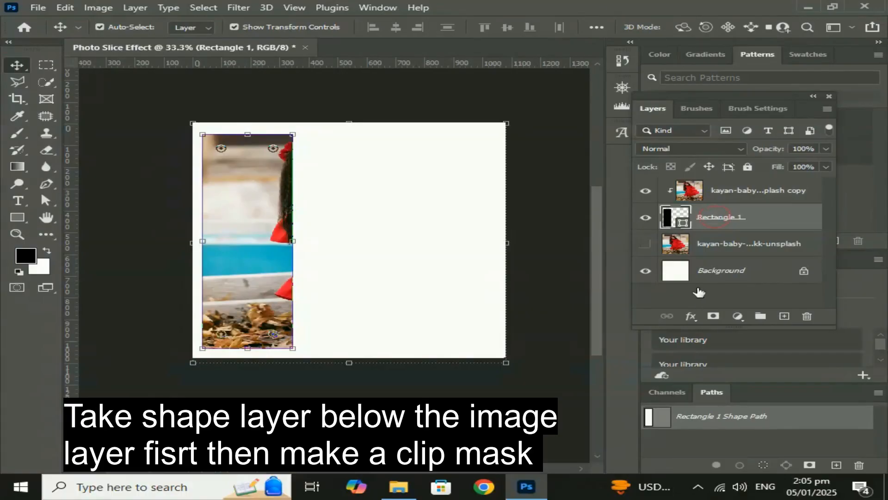
# Add a black (000000) outside Stroke layer style of 6 px to the rectangle.
pyautogui.click(691, 316)
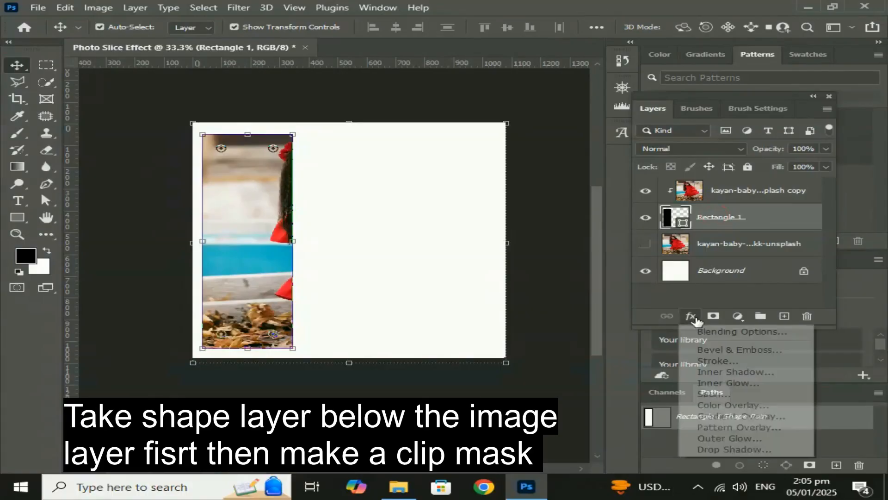
pyautogui.click(720, 331)
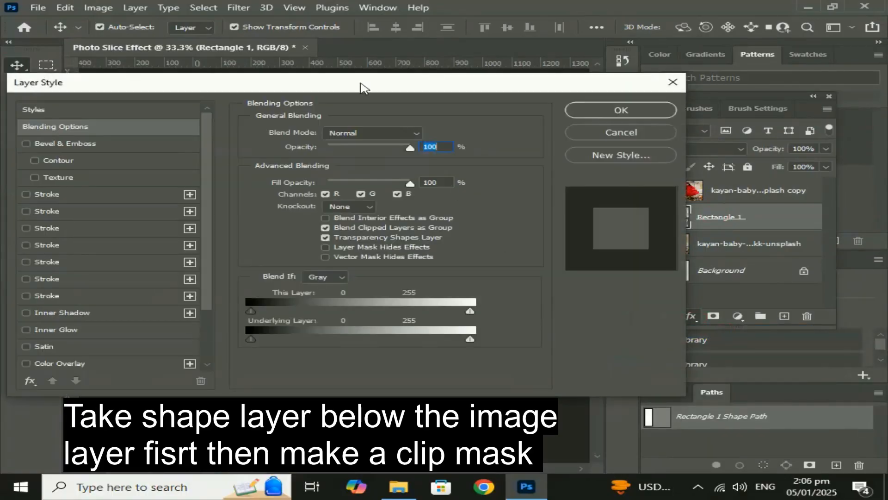
pyautogui.moveTo(359, 82)
pyautogui.mouseDown()
pyautogui.moveTo(638, 94)
pyautogui.moveTo(694, 86)
pyautogui.mouseUp()
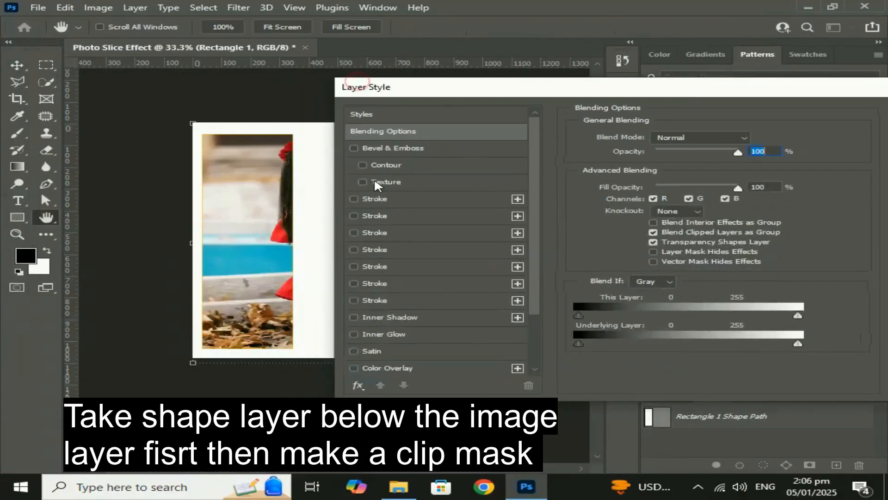
pyautogui.click(382, 200)
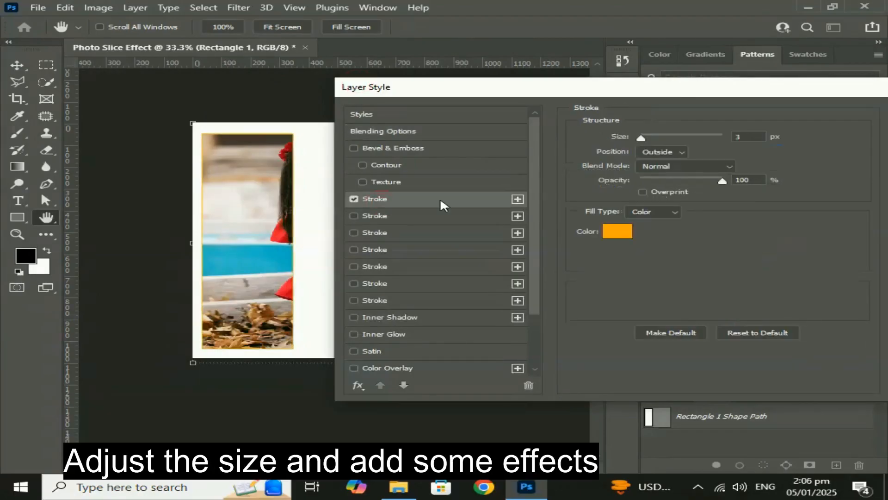
pyautogui.moveTo(642, 136)
pyautogui.mouseDown()
pyautogui.moveTo(659, 136)
pyautogui.moveTo(649, 138)
pyautogui.mouseUp()
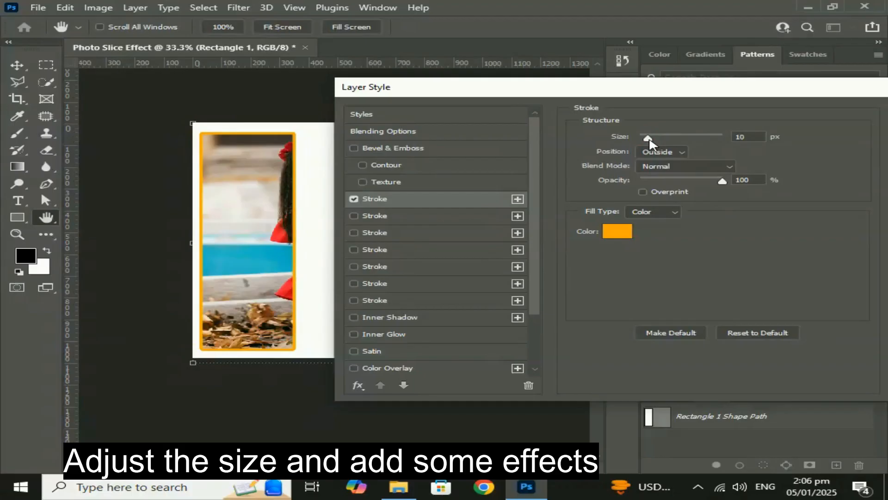
pyautogui.click(632, 235)
pyautogui.moveTo(563, 211)
pyautogui.mouseDown()
pyautogui.moveTo(606, 264)
pyautogui.moveTo(601, 283)
pyautogui.mouseUp()
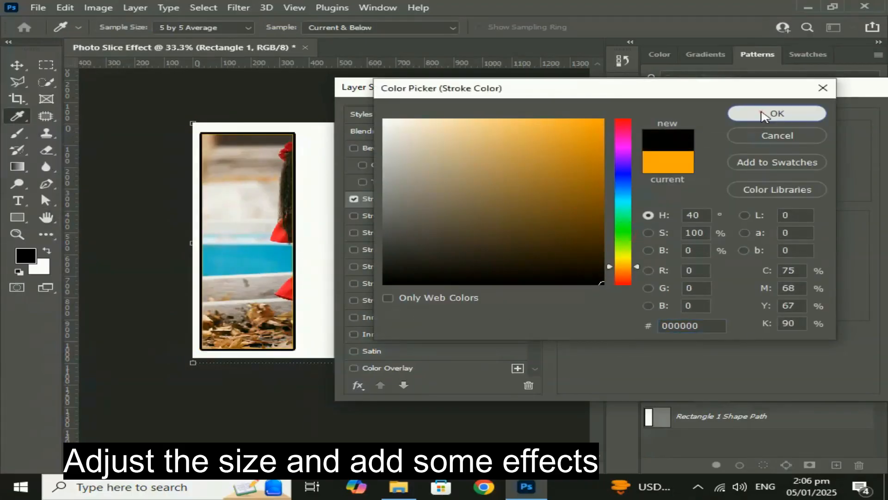
pyautogui.click(735, 114)
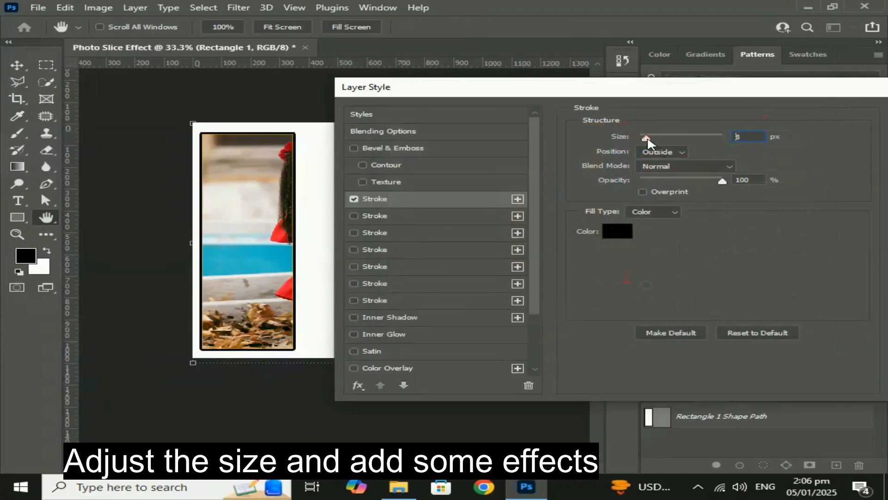
pyautogui.moveTo(648, 139); pyautogui.dragTo(645, 139)
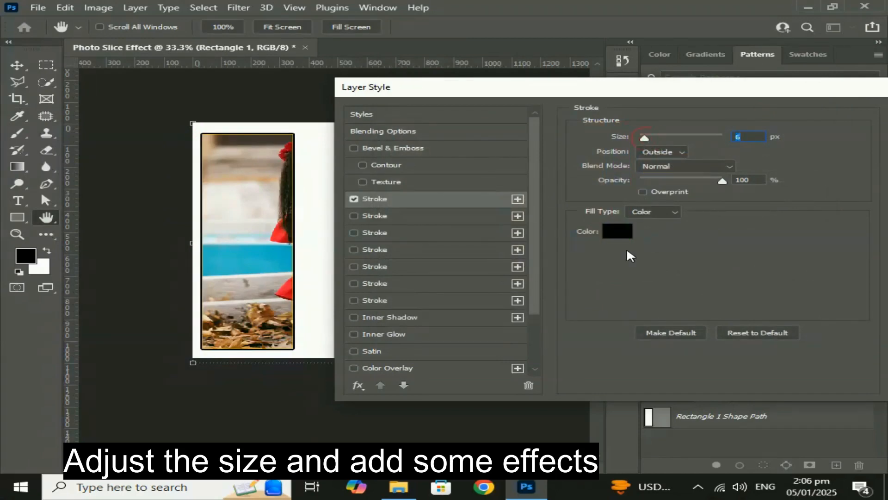
# Enable Bevel & Emboss on the rectangle and set its style to Outer Bevel.
pyautogui.click(417, 148)
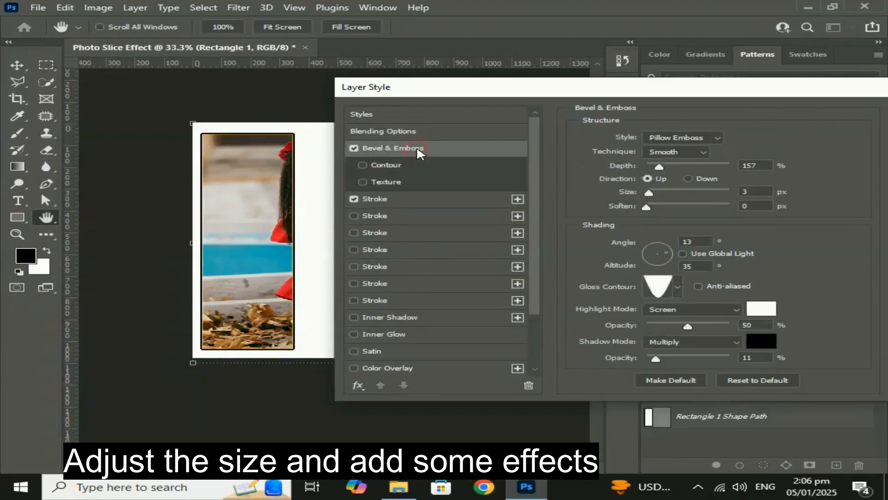
pyautogui.click(707, 139)
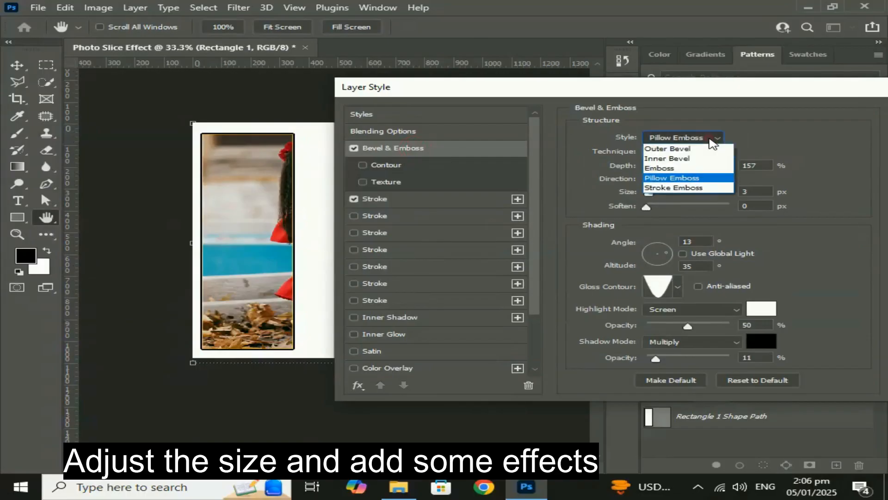
pyautogui.click(682, 169)
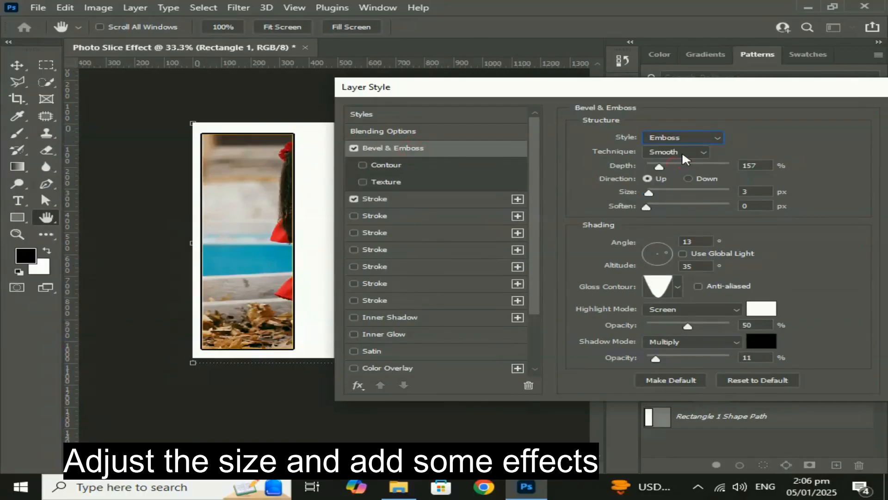
pyautogui.click(683, 138)
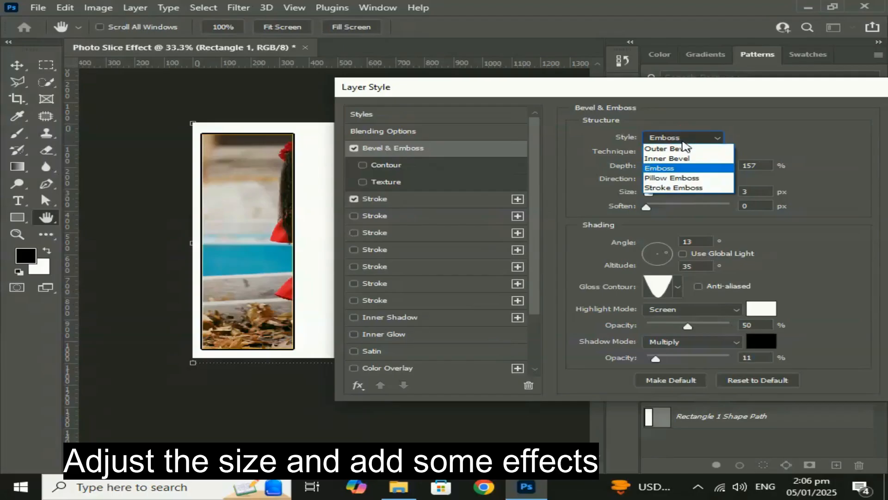
pyautogui.click(683, 148)
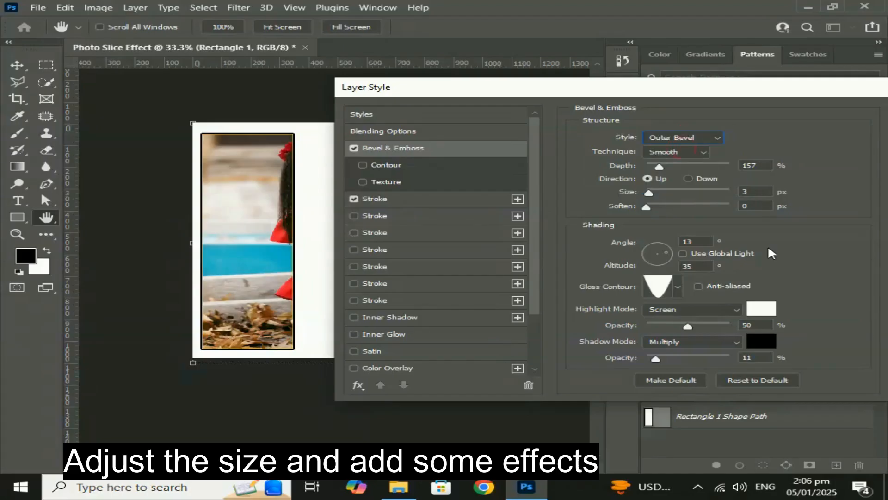
# Set the bevel's gloss contour to the single-peak preset after trying several other contour presets.
pyautogui.click(678, 288)
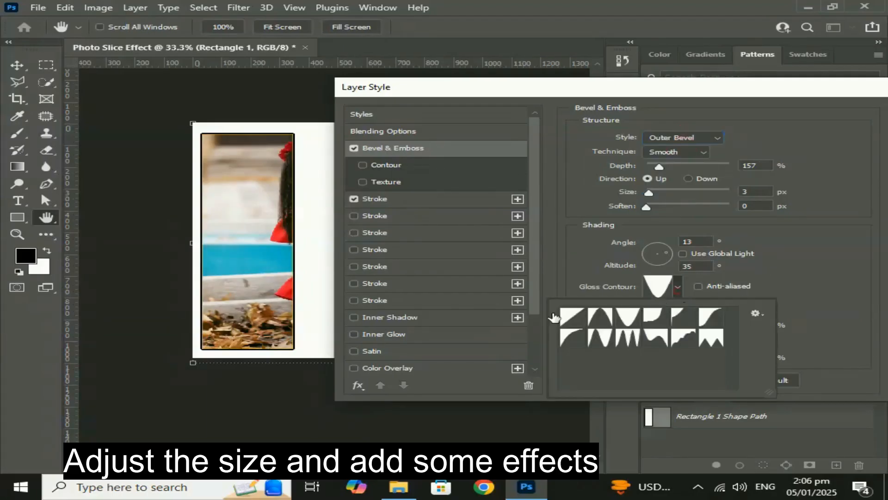
pyautogui.click(572, 318)
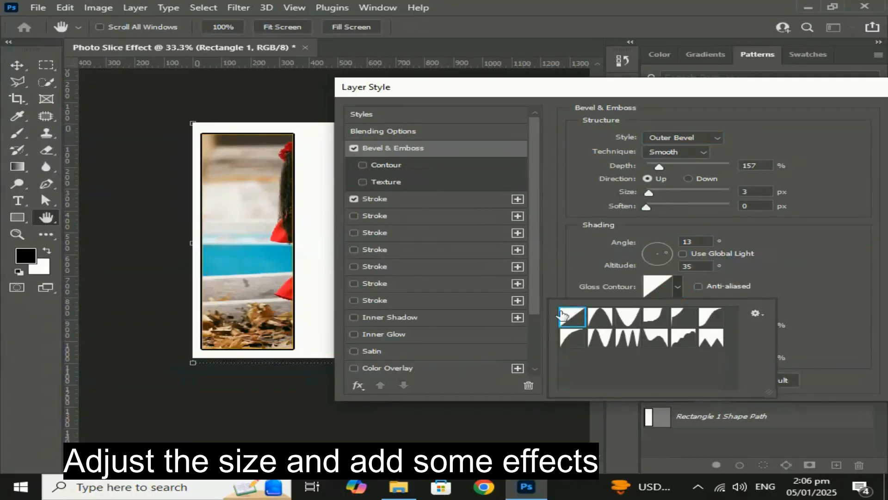
pyautogui.click(607, 319)
pyautogui.click(573, 339)
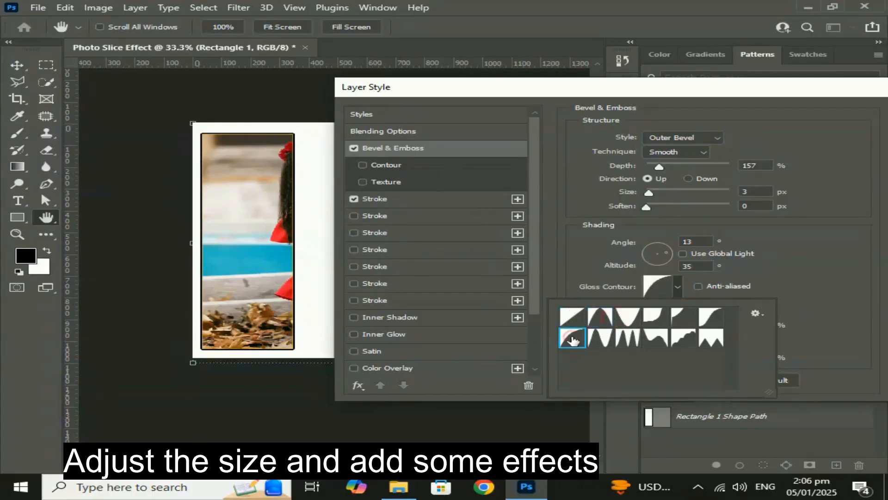
pyautogui.click(573, 319)
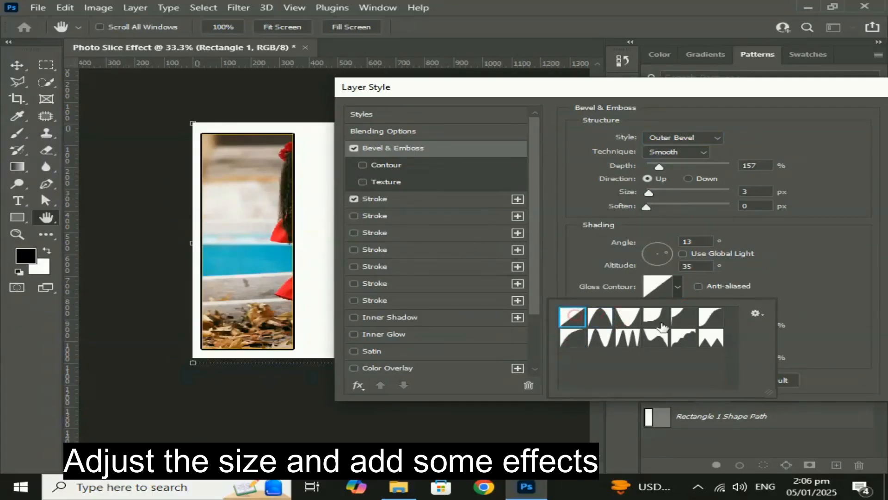
pyautogui.click(705, 320)
pyautogui.click(574, 322)
pyautogui.click(609, 324)
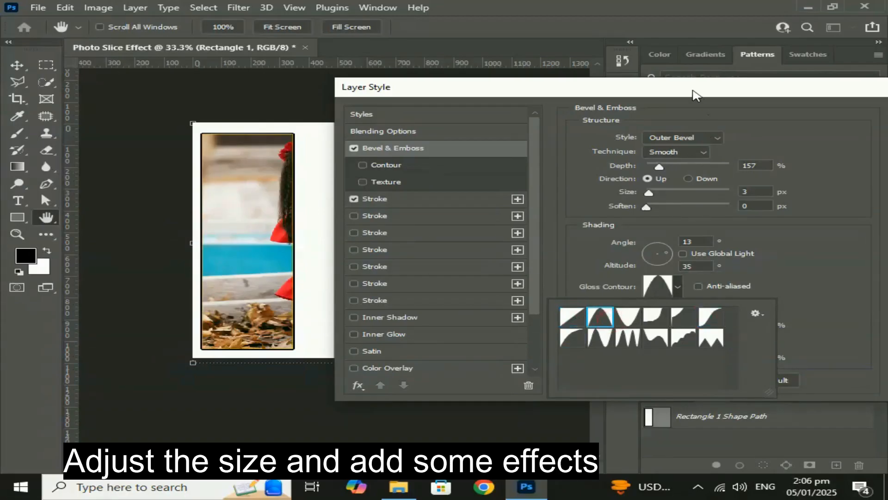
# Set the bevel's size to 21 px and its soften value to 3 px.
pyautogui.moveTo(696, 95); pyautogui.dragTo(679, 96)
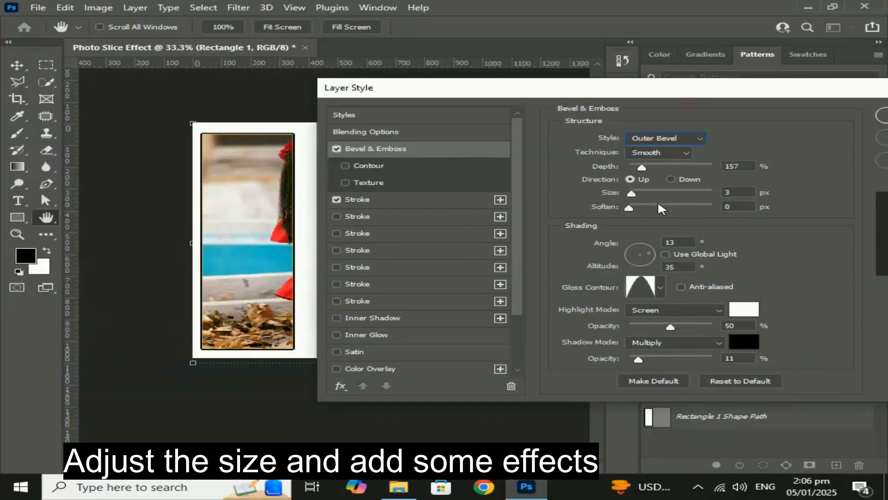
pyautogui.moveTo(641, 194); pyautogui.dragTo(642, 190)
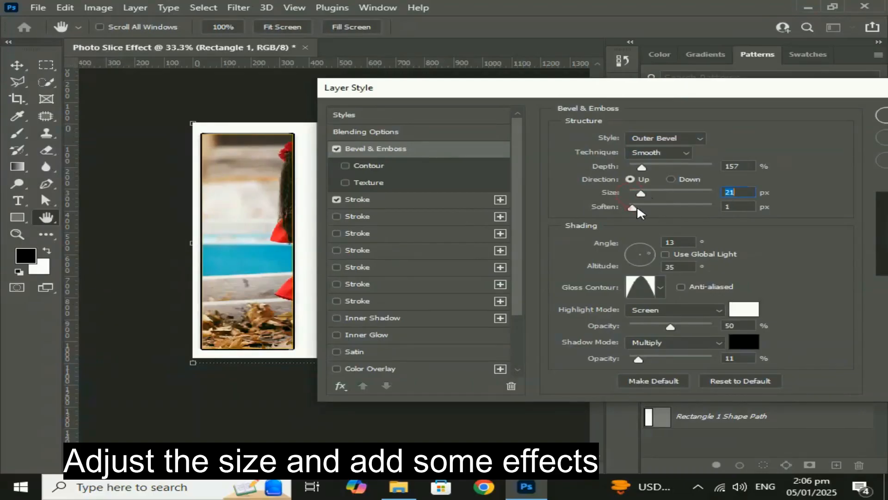
pyautogui.click(643, 208)
# Enable a Drop Shadow on the rectangle and set its color to black.
pyautogui.moveTo(575, 97); pyautogui.dragTo(625, 88)
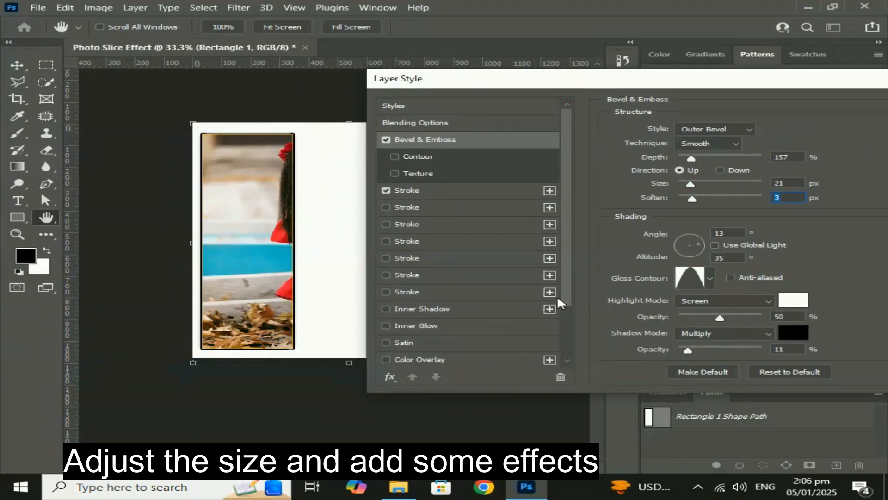
pyautogui.moveTo(566, 301); pyautogui.dragTo(567, 370)
pyautogui.click(429, 359)
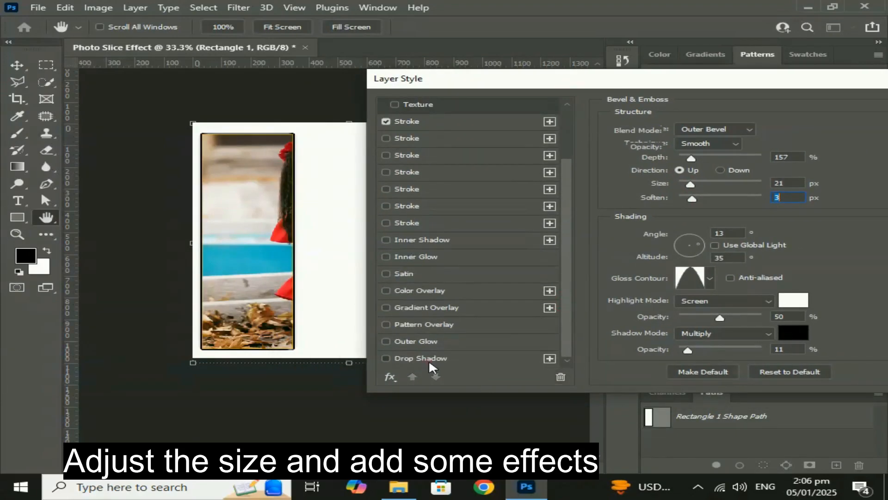
pyautogui.moveTo(589, 86); pyautogui.dragTo(561, 91)
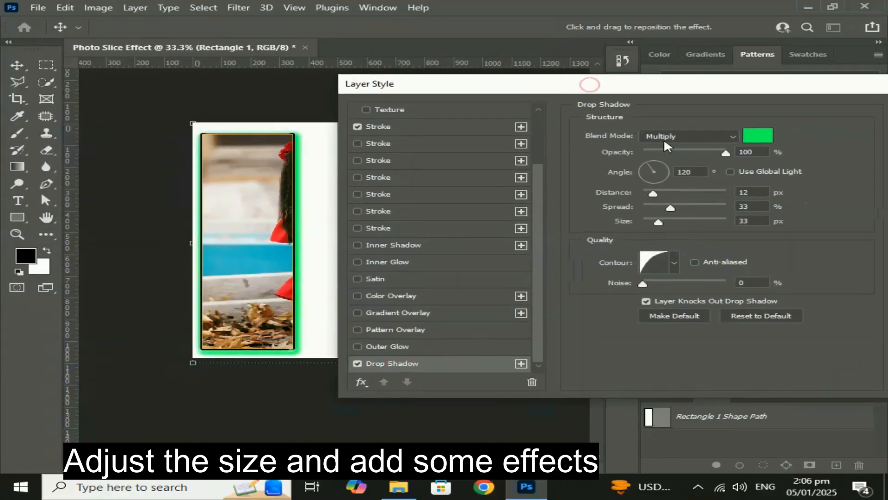
pyautogui.click(750, 137)
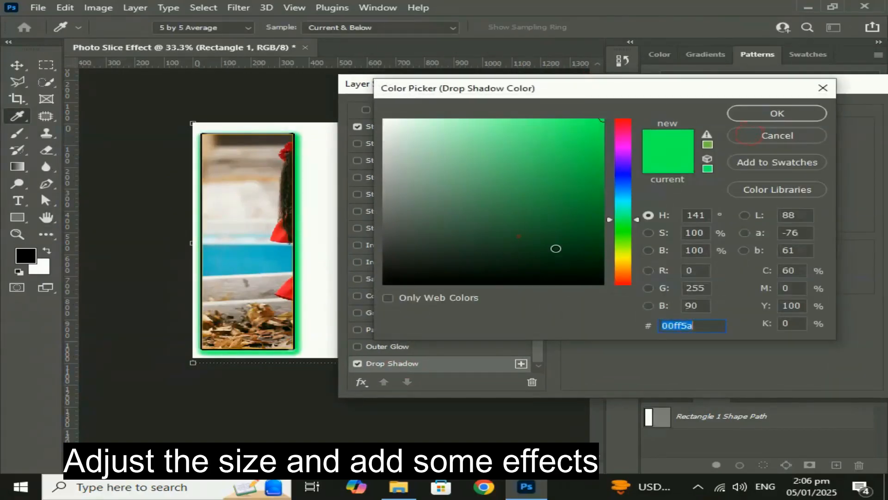
pyautogui.moveTo(518, 241); pyautogui.dragTo(606, 289)
pyautogui.click(756, 114)
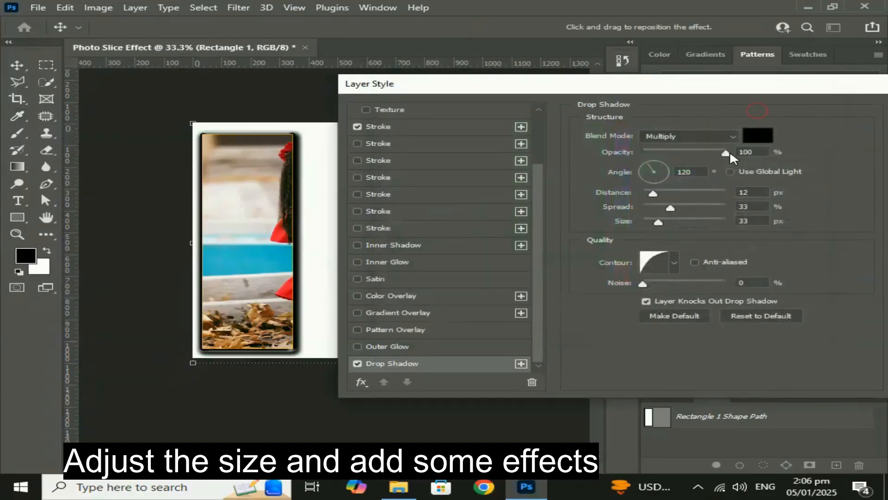
# Set the drop shadow's opacity to 75%, spread to 16% and size to 18 px, and apply the layer style.
pyautogui.moveTo(694, 154); pyautogui.dragTo(721, 153)
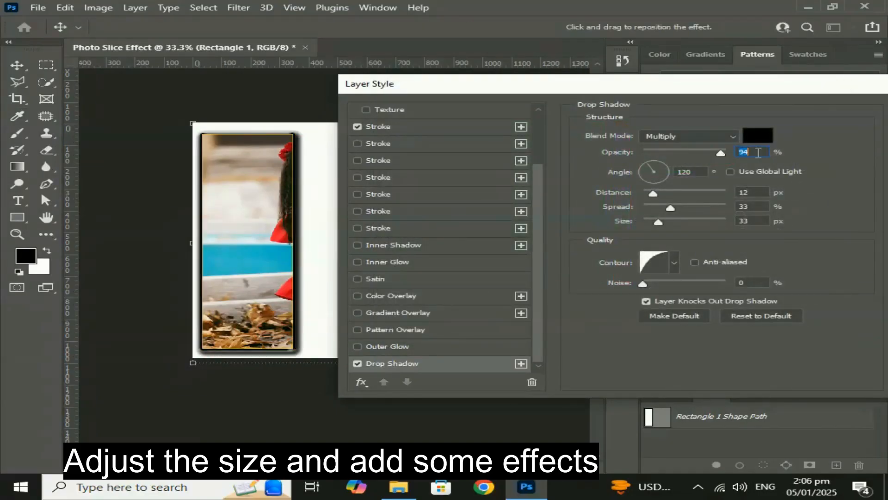
pyautogui.write('75')
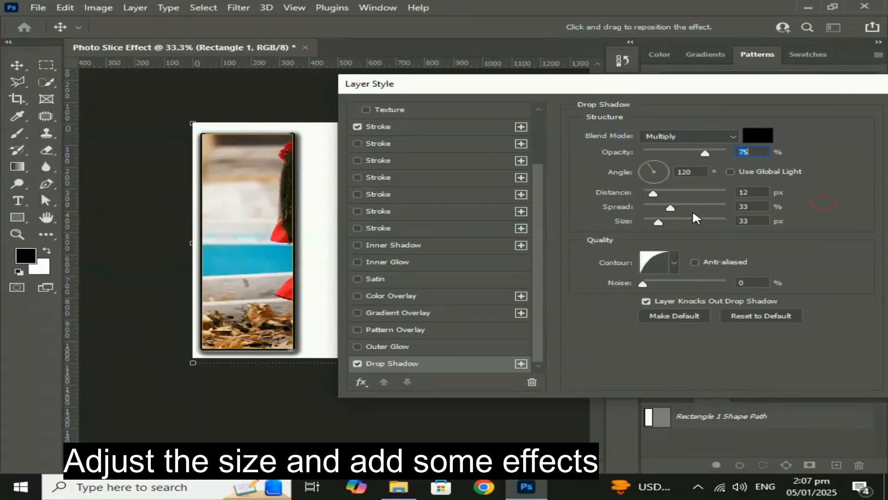
pyautogui.moveTo(672, 206); pyautogui.dragTo(659, 231)
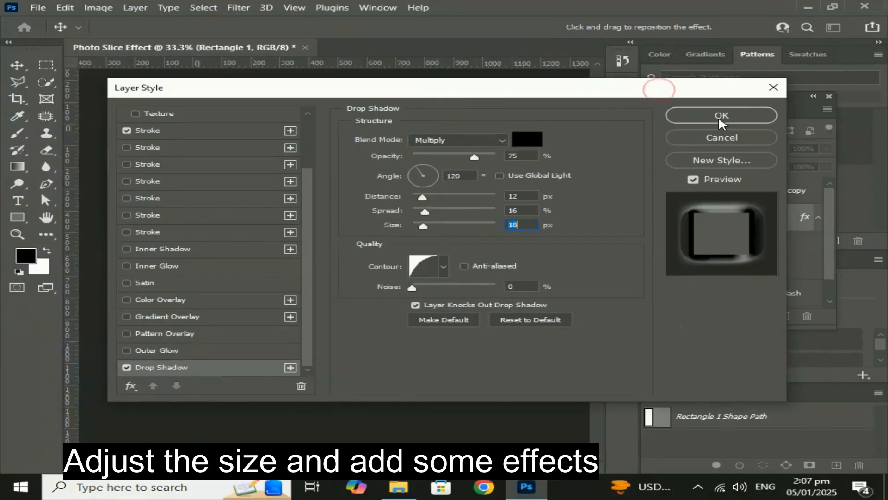
pyautogui.click(717, 115)
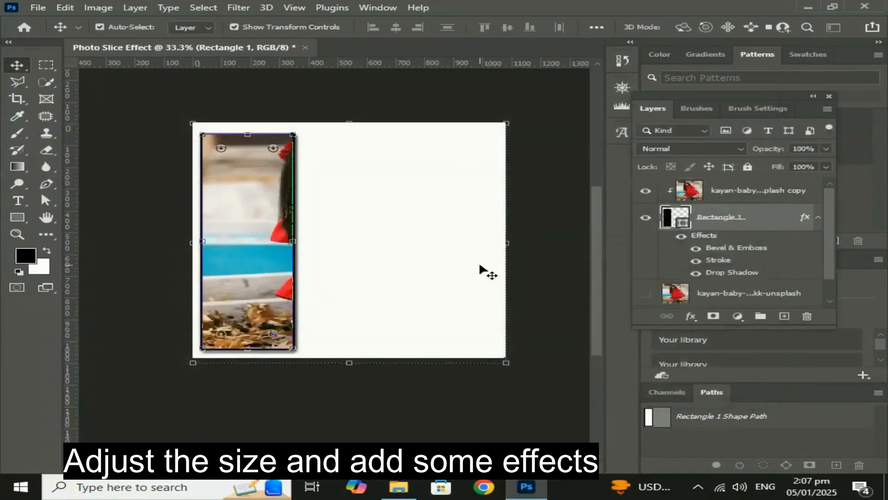
# Scale the photo copy and rectangle together to about 83% and tilt them about -3.2°.
pyautogui.click(740, 194)
pyautogui.hotkey('ctrl', 't')
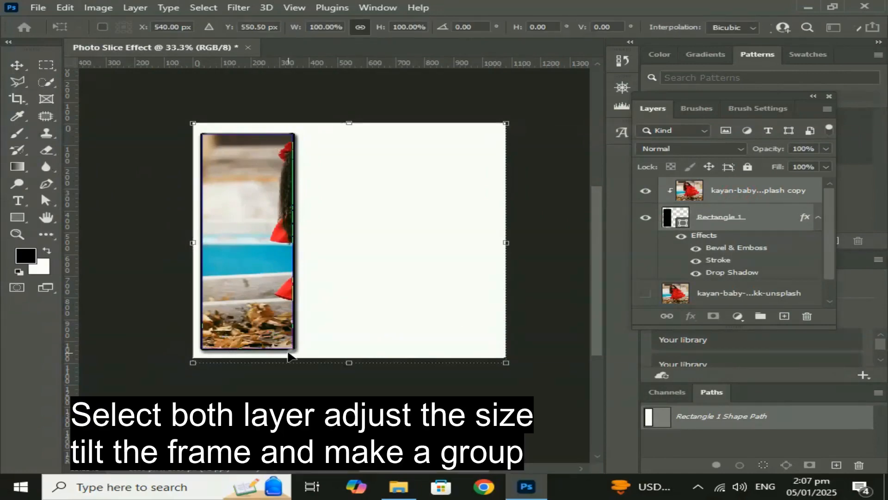
pyautogui.moveTo(410, 254); pyautogui.dragTo(458, 285)
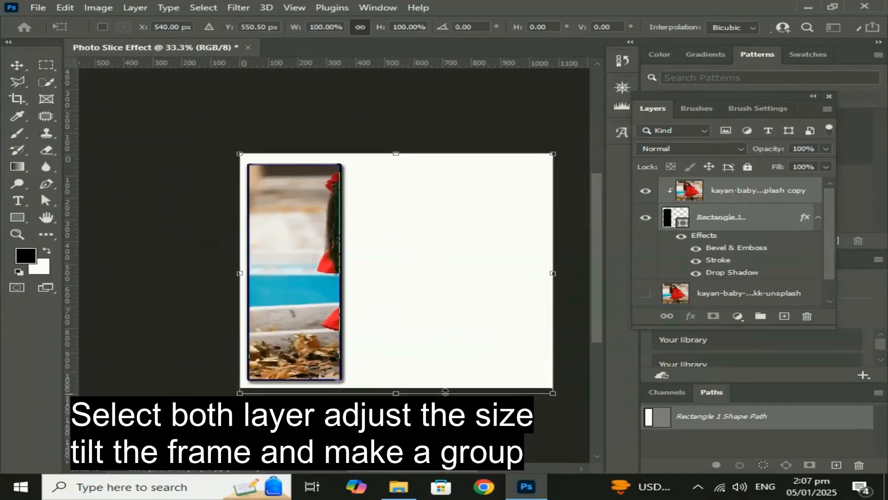
pyautogui.moveTo(548, 395); pyautogui.dragTo(518, 383)
pyautogui.moveTo(312, 292); pyautogui.dragTo(296, 297)
pyautogui.moveTo(537, 391); pyautogui.dragTo(548, 385)
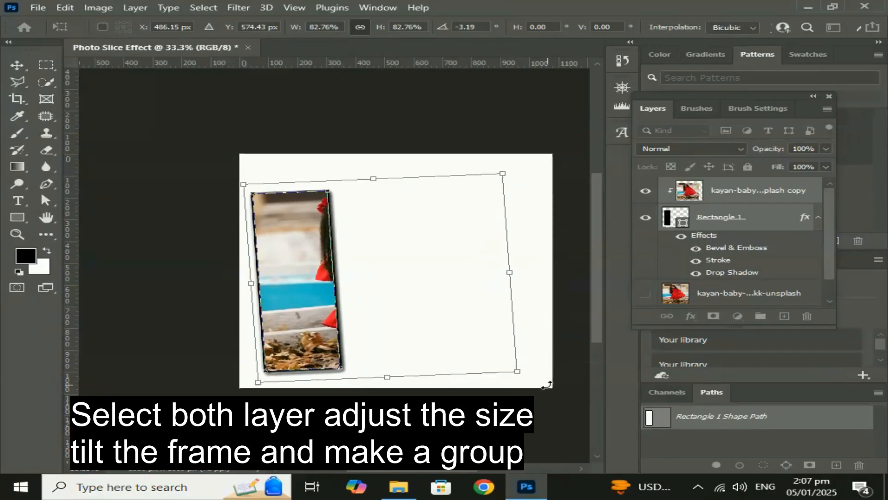
pyautogui.press('Return')
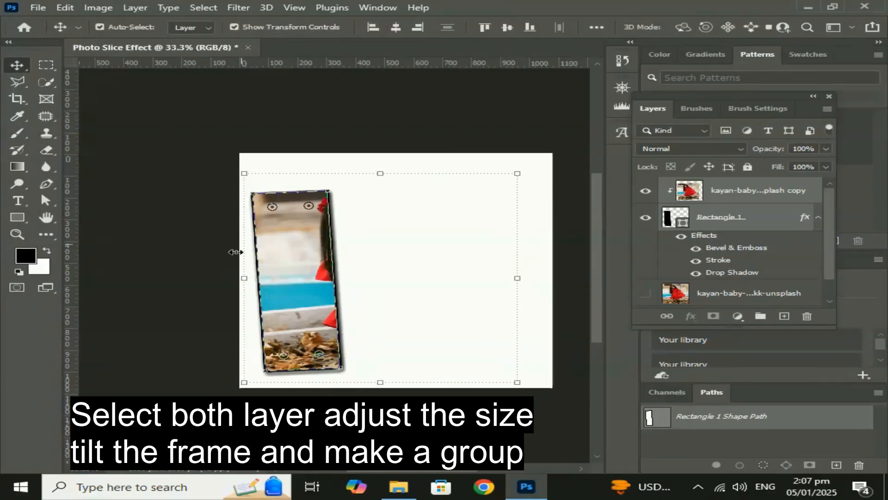
# Group the photo copy and rectangle layers, and duplicate the group.
pyautogui.click(760, 316)
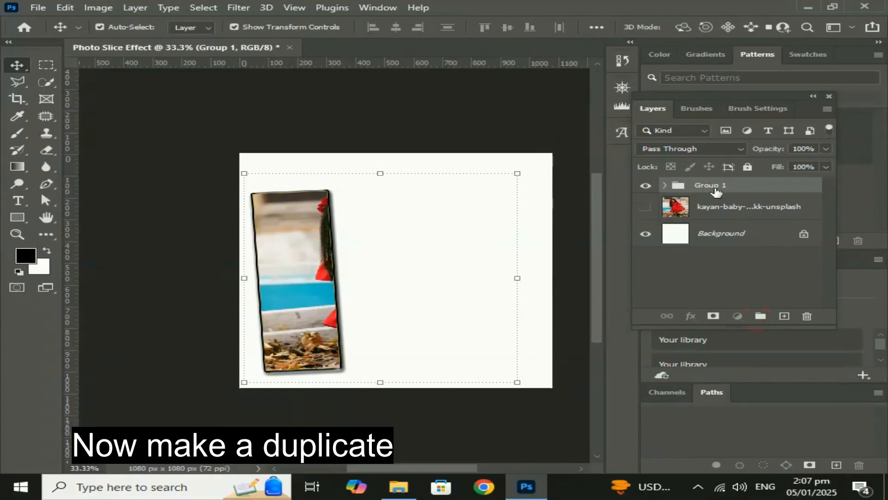
pyautogui.moveTo(710, 186); pyautogui.dragTo(784, 315)
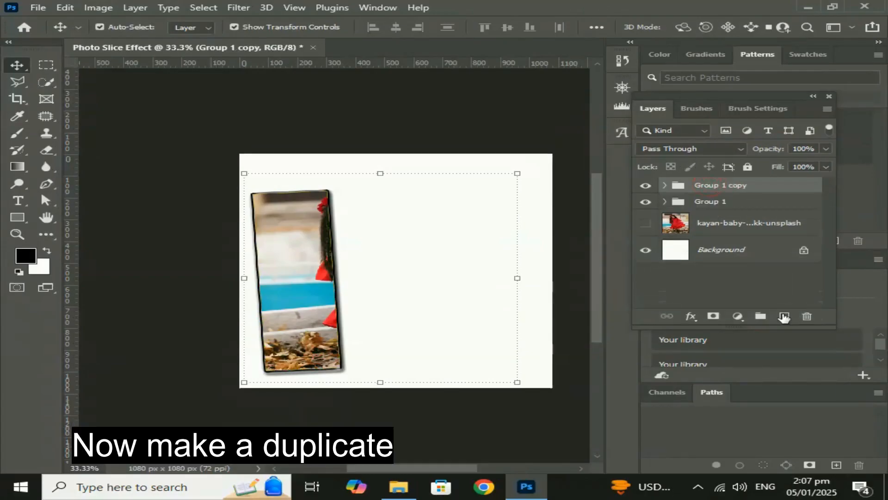
# Rename the duplicated group Group2 and expand it to show its layers.
pyautogui.rightClick(727, 190)
pyautogui.click(757, 188)
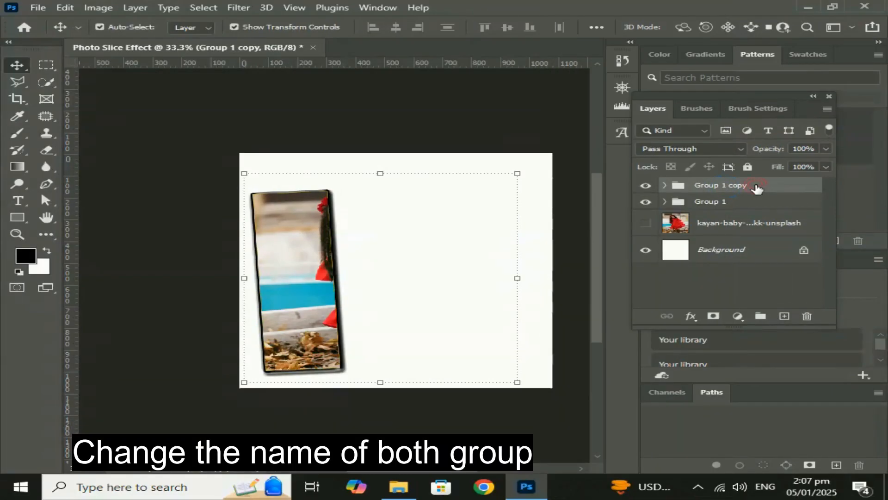
pyautogui.doubleClick(740, 186)
pyautogui.press('BackSpace')
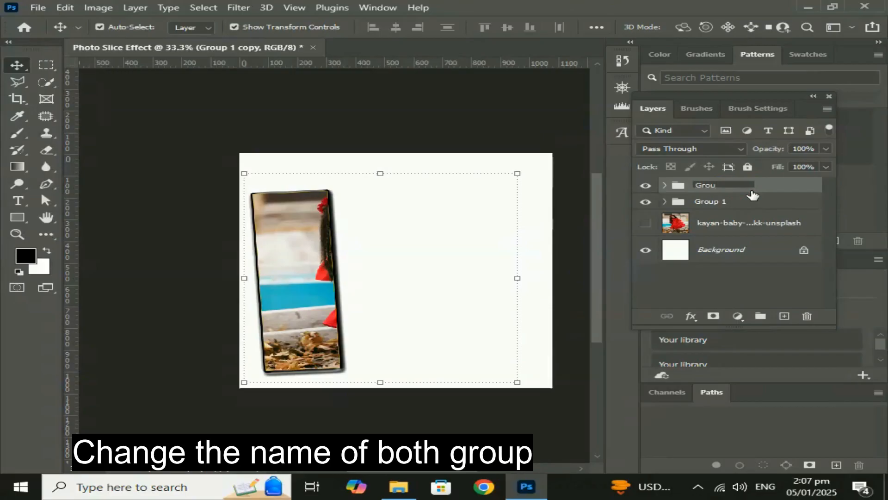
pyautogui.write('Group2')
pyautogui.press('Return')
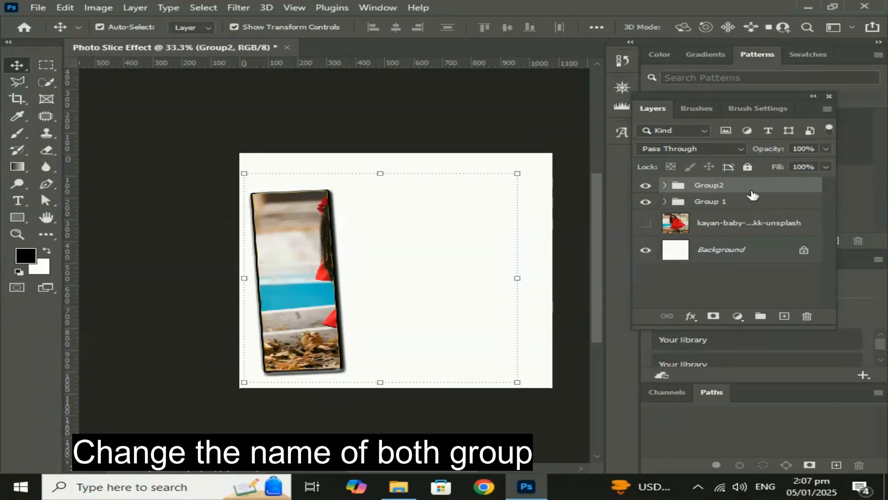
pyautogui.click(664, 185)
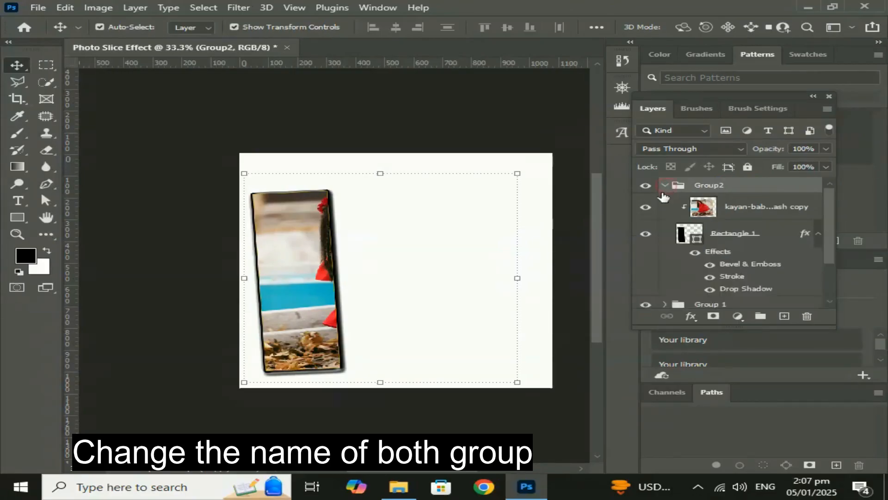
pyautogui.hotkey('ctrl', 't')
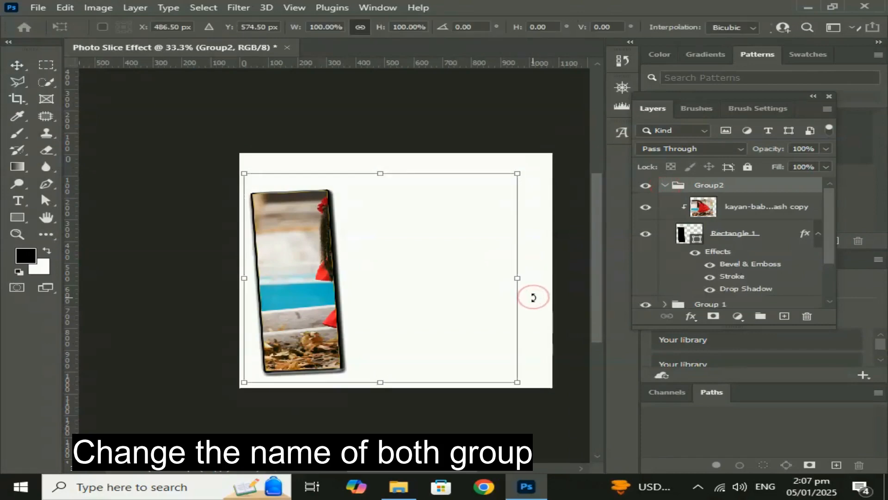
pyautogui.moveTo(533, 296); pyautogui.dragTo(571, 342)
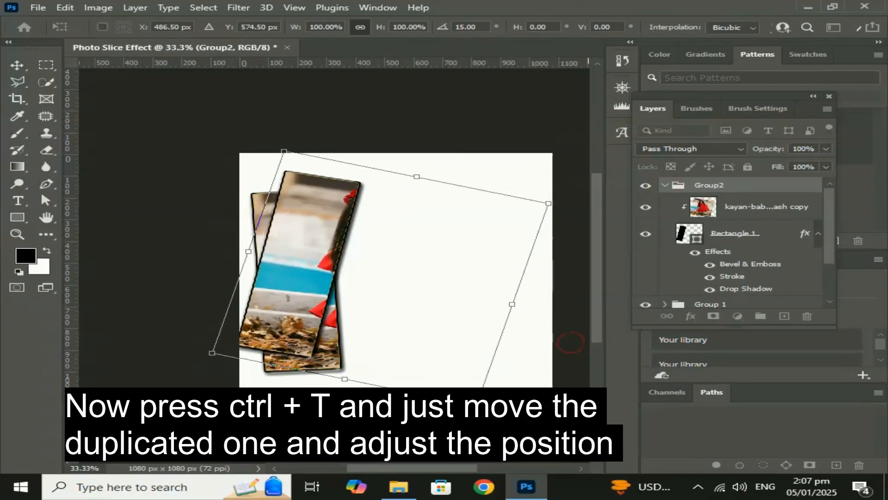
pyautogui.press('Escape')
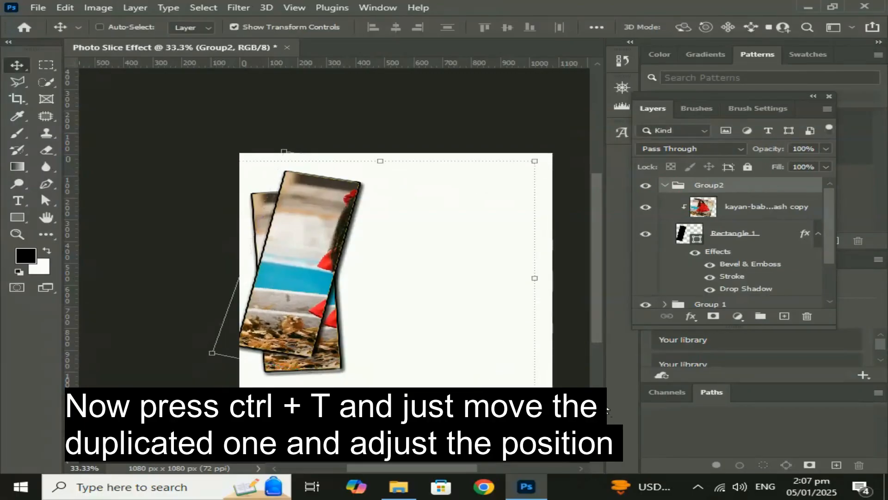
pyautogui.click(739, 236)
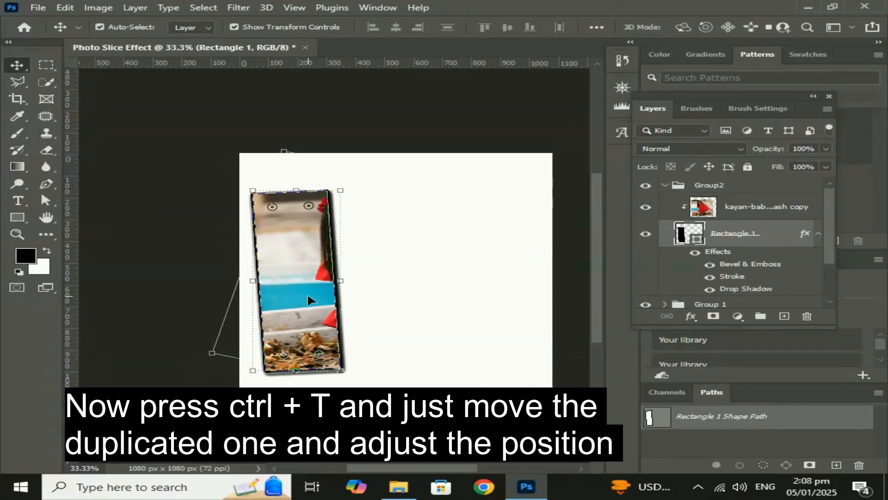
pyautogui.moveTo(308, 296); pyautogui.dragTo(360, 297)
pyautogui.hotkey('ctrl', 'z')
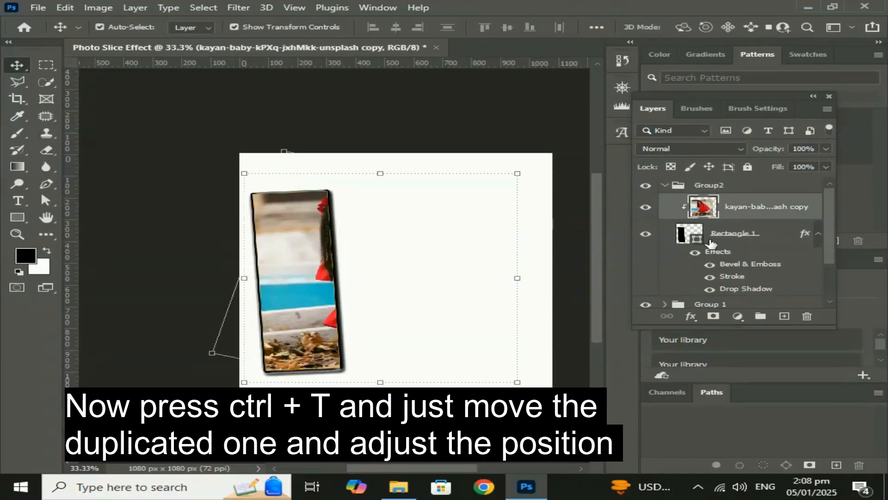
pyautogui.hotkey('ctrl', 't')
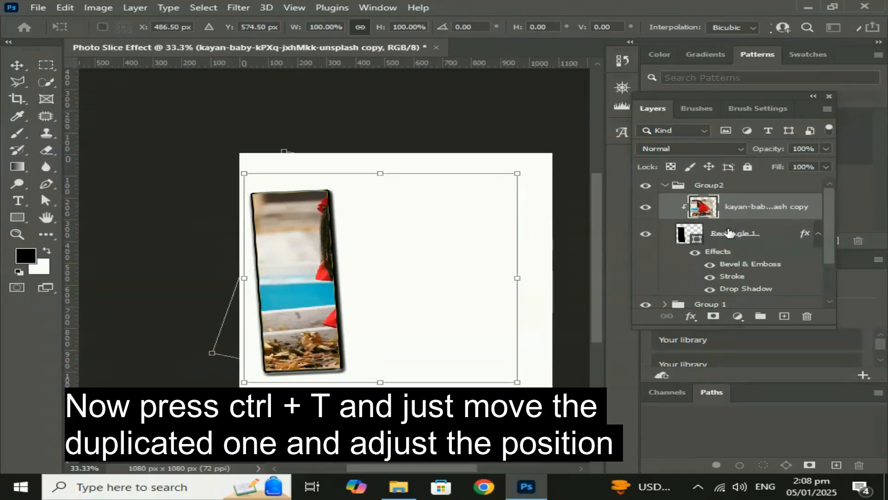
# Move Group2's rectangle beside the first slice to about X 457 px, Y 575 px, and tilt it slightly clockwise.
pyautogui.click(729, 233)
pyautogui.hotkey('ctrl', 't')
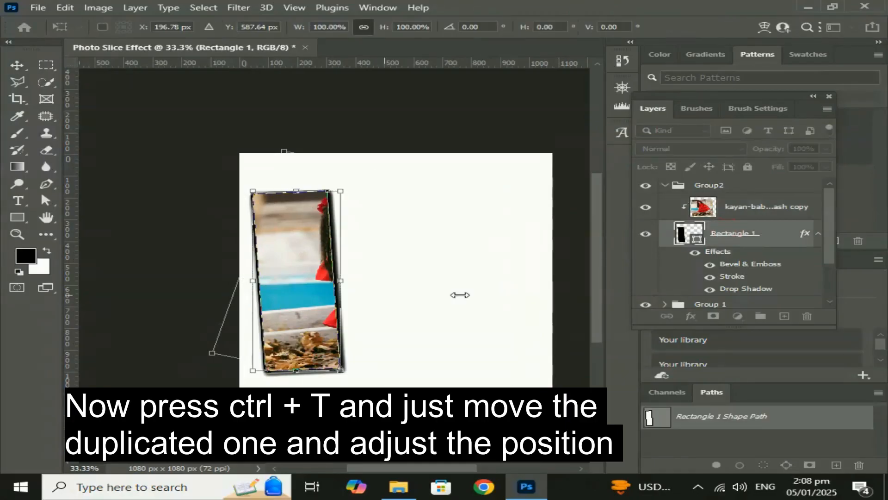
pyautogui.moveTo(310, 319); pyautogui.dragTo(395, 315)
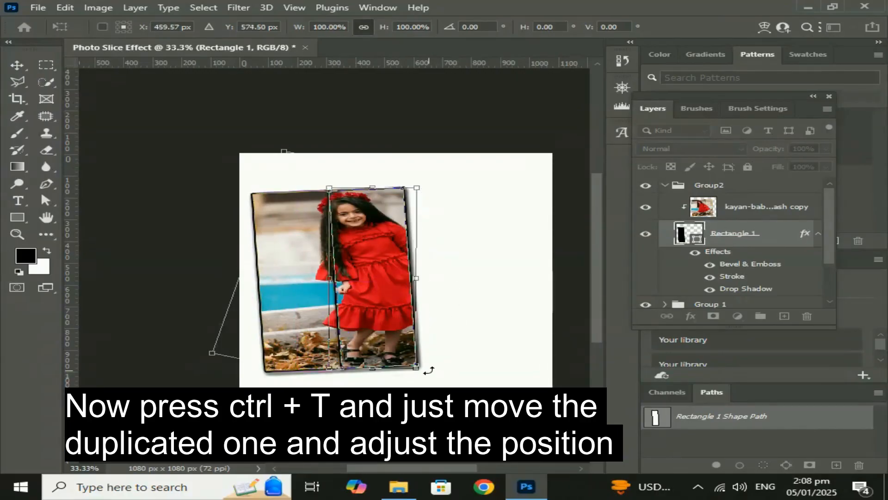
pyautogui.moveTo(428, 370); pyautogui.dragTo(433, 368)
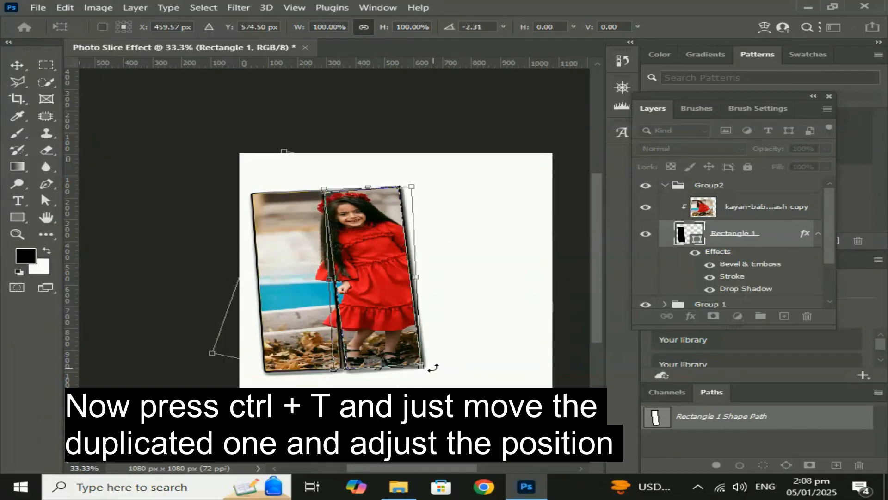
pyautogui.moveTo(383, 333); pyautogui.dragTo(389, 333)
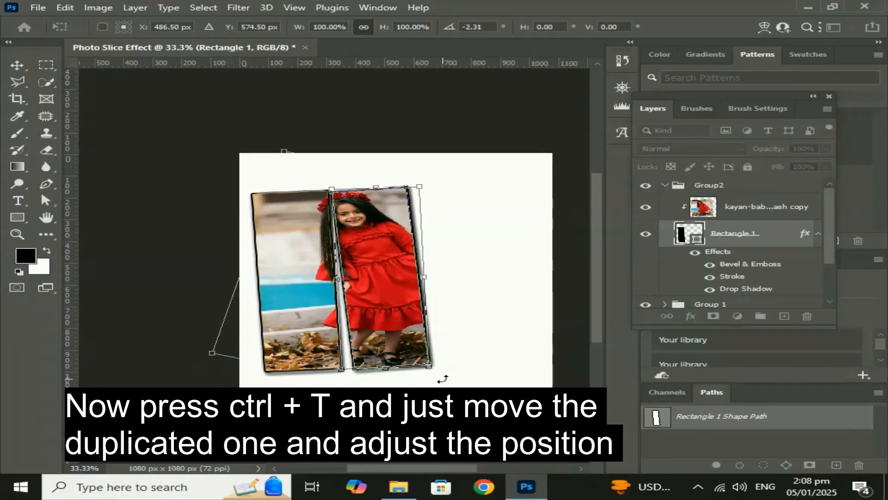
pyautogui.moveTo(442, 379); pyautogui.dragTo(426, 377)
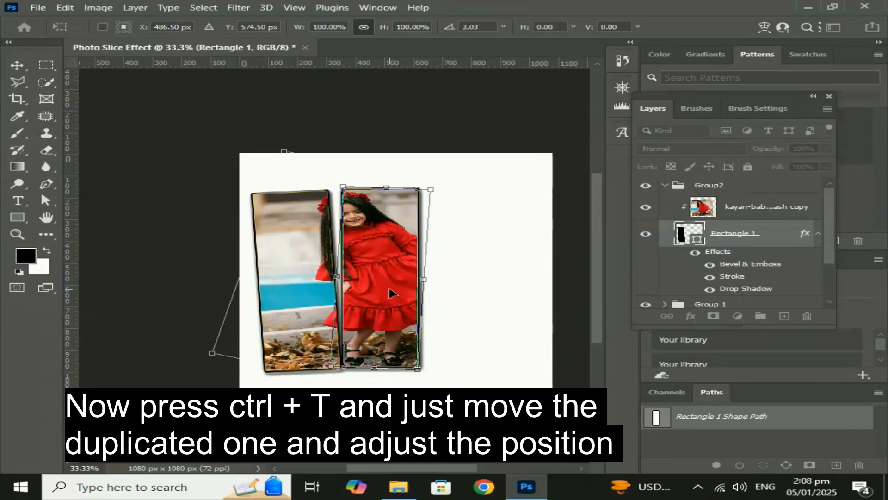
pyautogui.moveTo(392, 293); pyautogui.dragTo(384, 297)
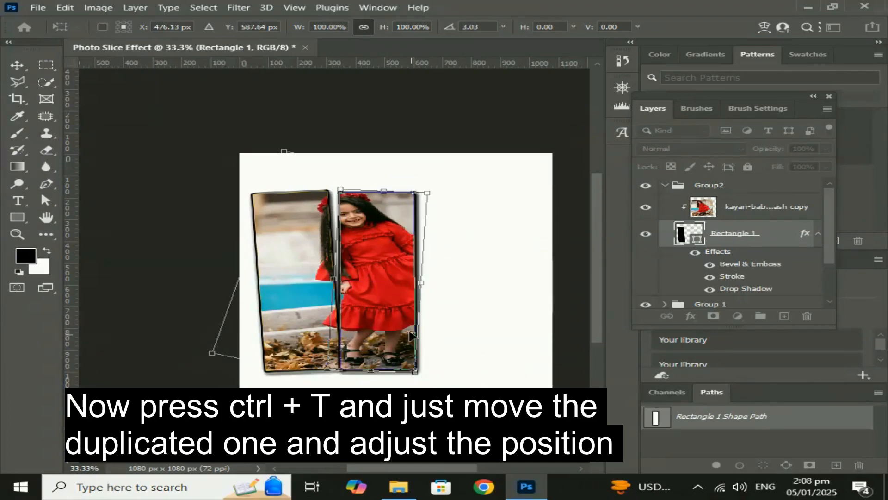
pyautogui.moveTo(370, 330); pyautogui.dragTo(352, 332)
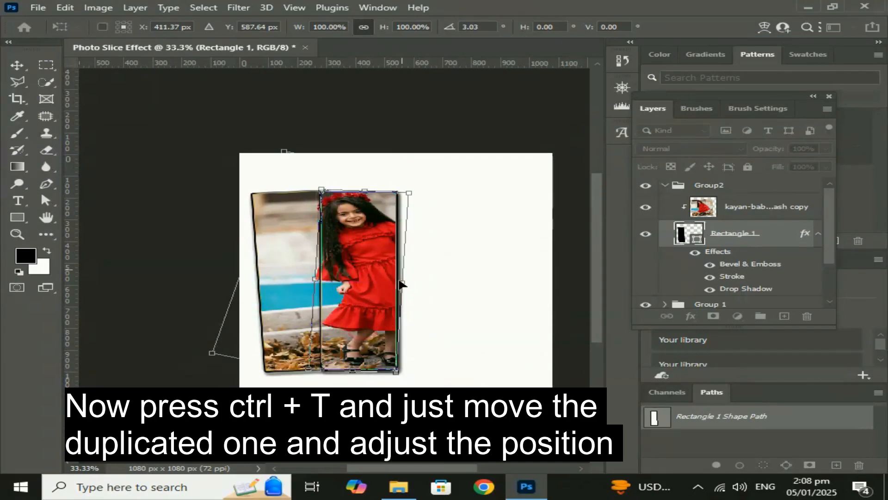
pyautogui.moveTo(420, 190); pyautogui.dragTo(426, 195)
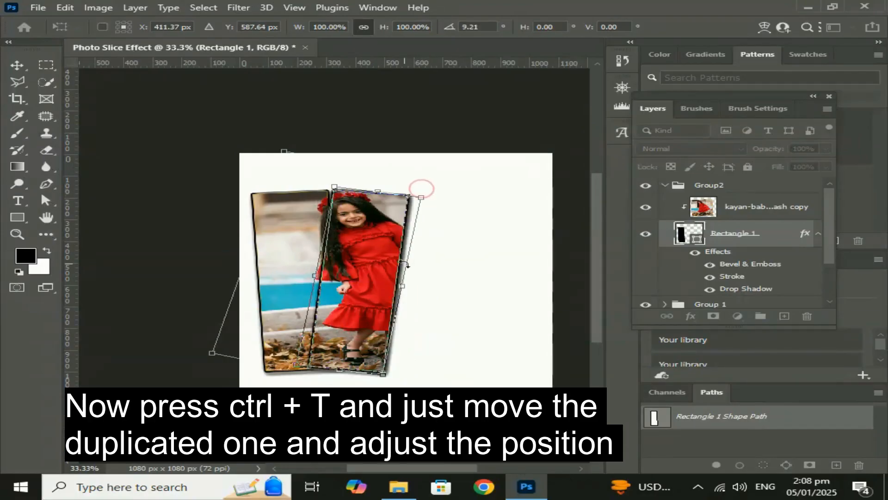
pyautogui.moveTo(360, 293); pyautogui.dragTo(377, 294)
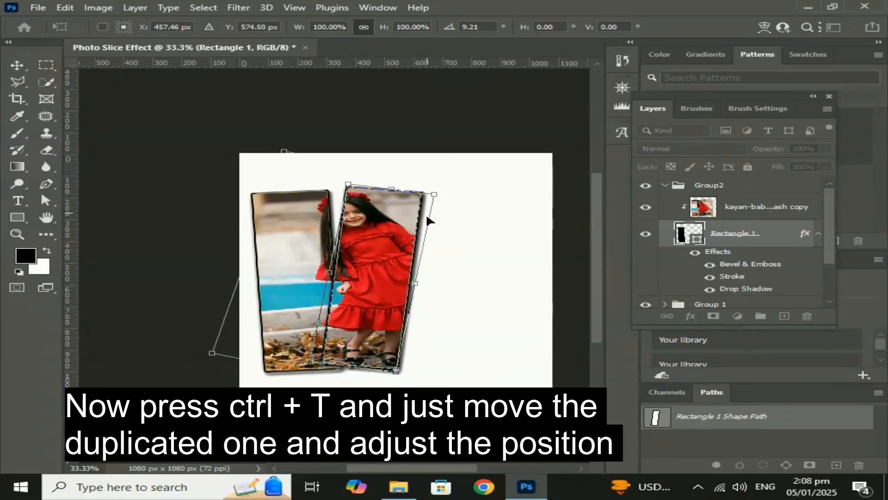
pyautogui.moveTo(445, 188); pyautogui.dragTo(438, 185)
pyautogui.press('Return')
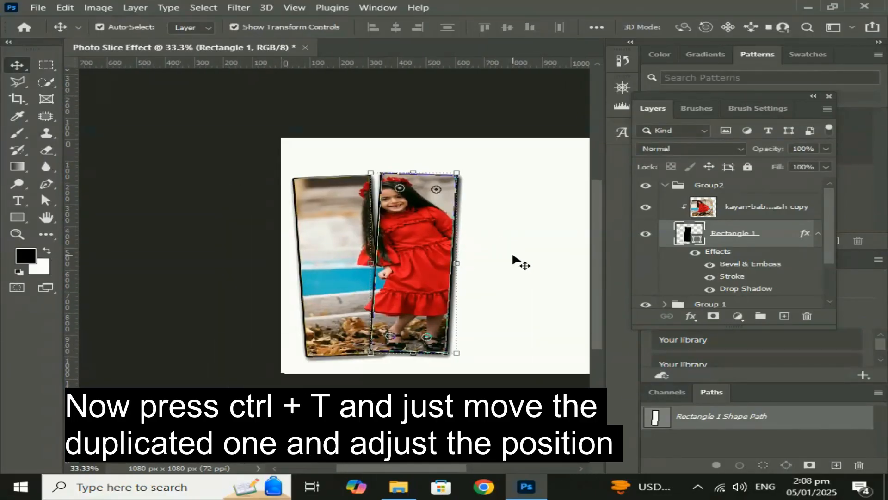
# Collapse Group2 and duplicate the group.
pyautogui.click(513, 256)
pyautogui.click(430, 200)
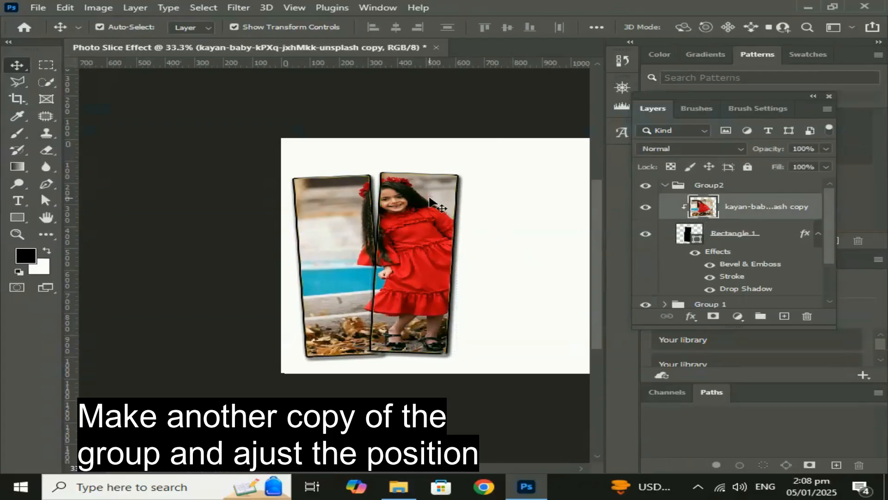
pyautogui.click(665, 186)
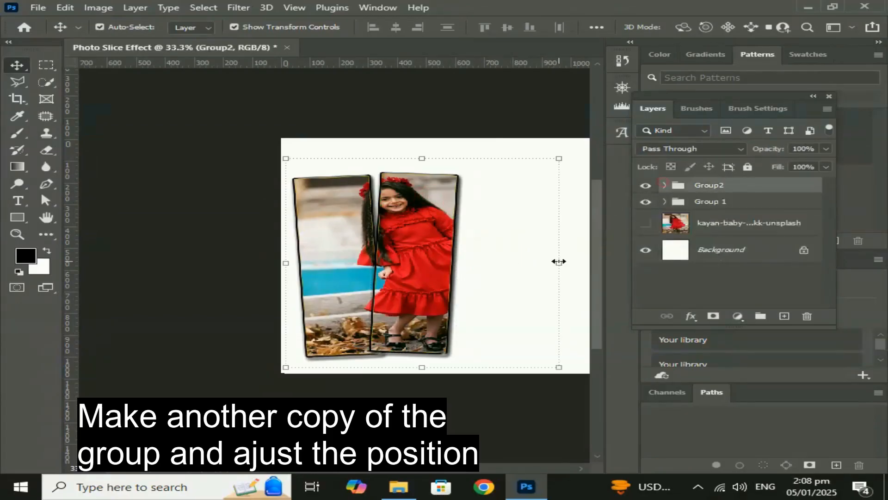
pyautogui.click(548, 288)
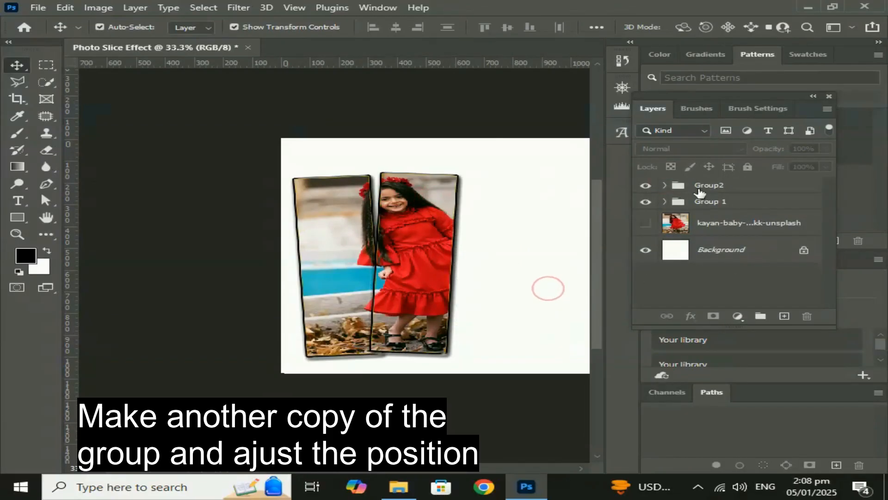
pyautogui.moveTo(701, 185); pyautogui.dragTo(785, 316)
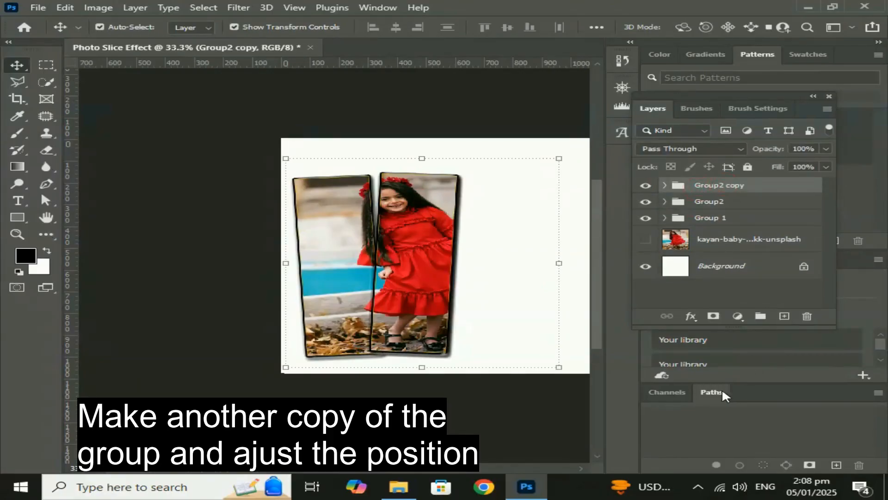
# Rename the duplicated group Group 3.
pyautogui.rightClick(733, 182)
pyautogui.click(766, 180)
pyautogui.doubleClick(735, 187)
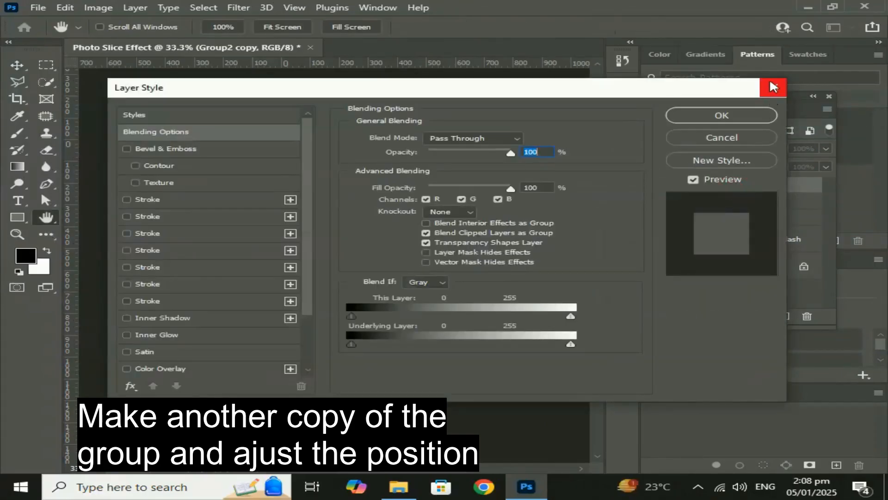
pyautogui.click(774, 87)
pyautogui.click(726, 185)
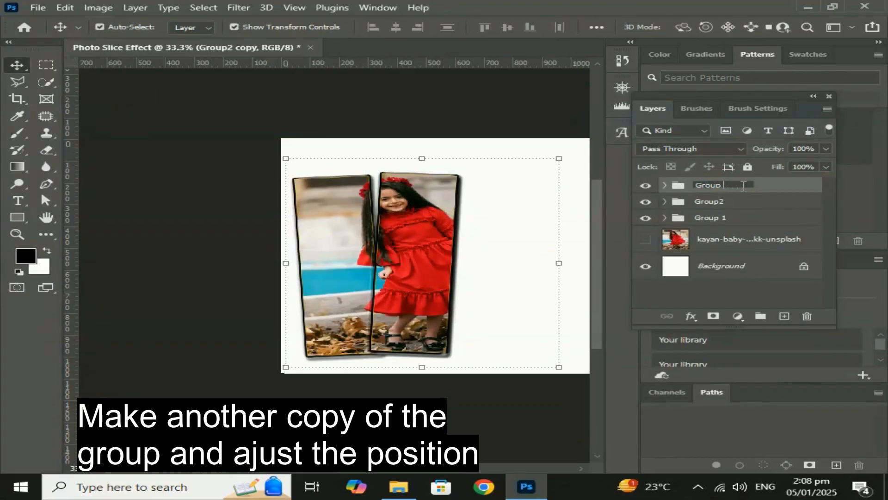
pyautogui.press('Return')
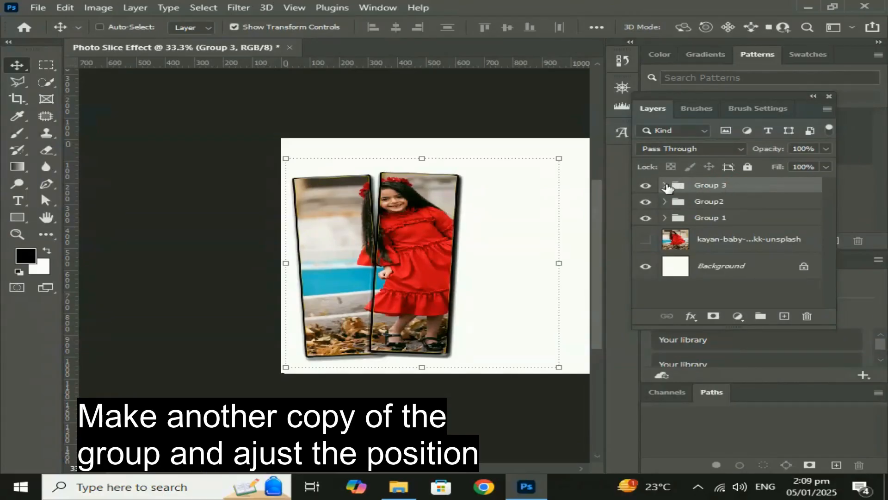
# Expand Group 3, move its rectangle to about X 720 px, Y 585 px, and rotate it by about 4.6°.
pyautogui.hotkey('ctrl', 't')
pyautogui.click(713, 185)
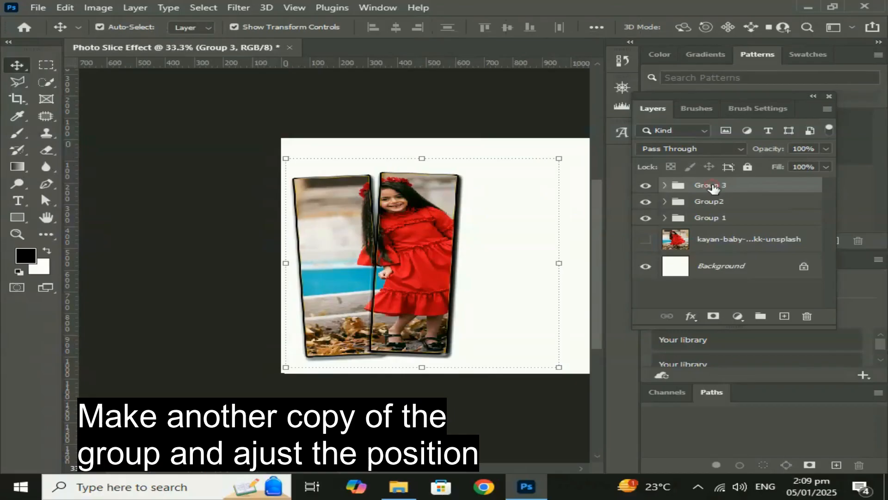
pyautogui.click(663, 186)
pyautogui.click(726, 235)
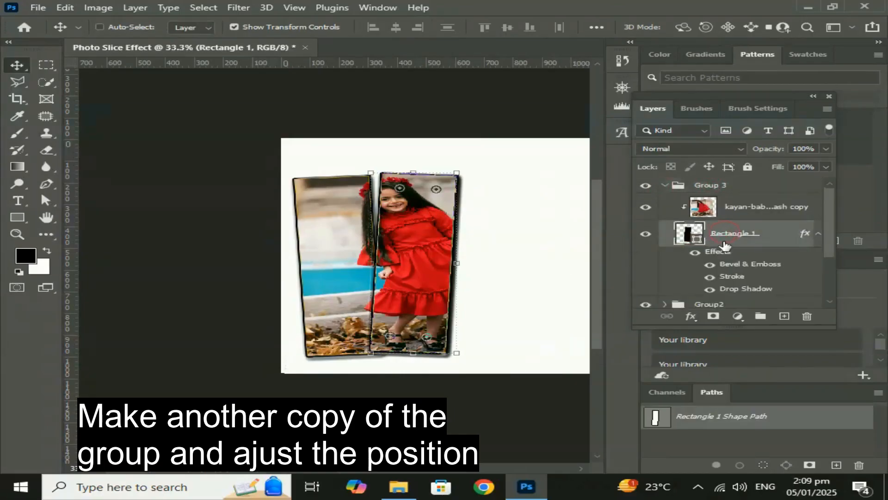
pyautogui.hotkey('ctrl', 't')
pyautogui.moveTo(553, 218); pyautogui.dragTo(513, 206)
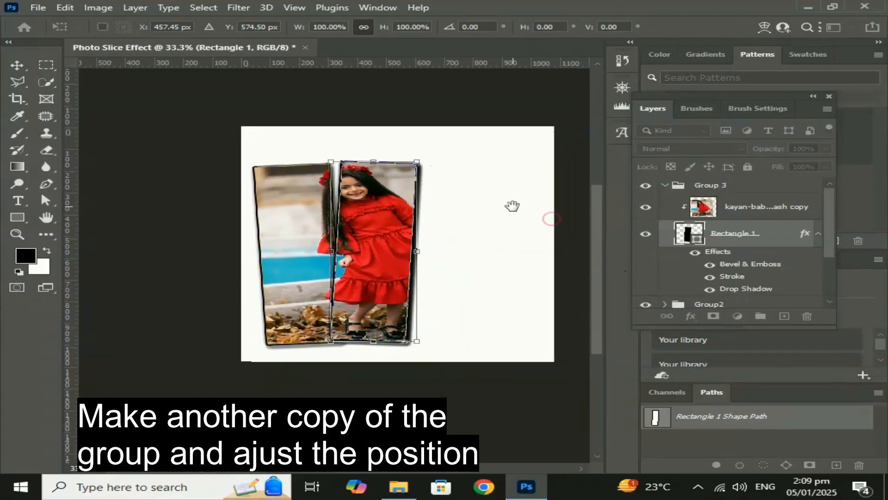
pyautogui.moveTo(388, 223); pyautogui.dragTo(472, 218)
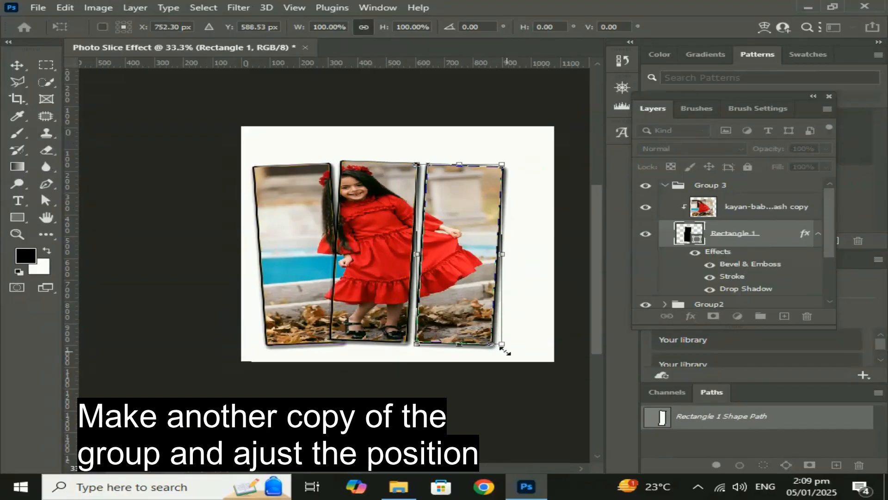
pyautogui.moveTo(518, 351); pyautogui.dragTo(503, 350)
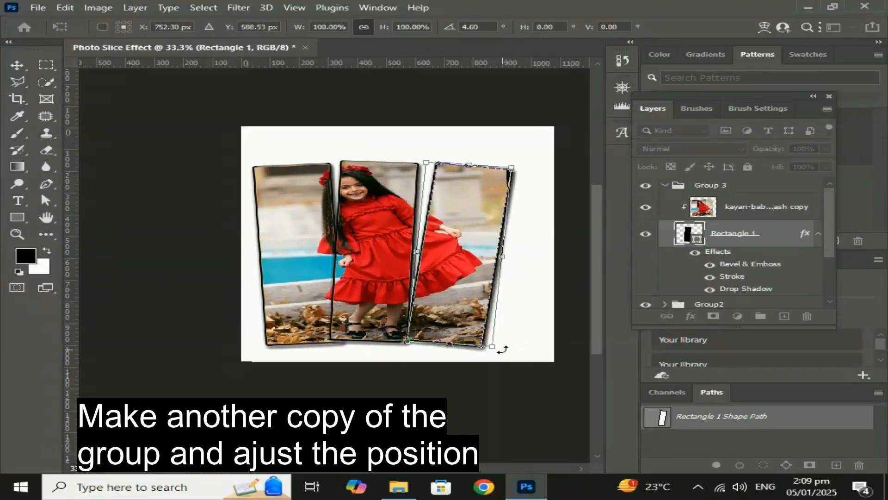
pyautogui.moveTo(470, 276); pyautogui.dragTo(465, 277)
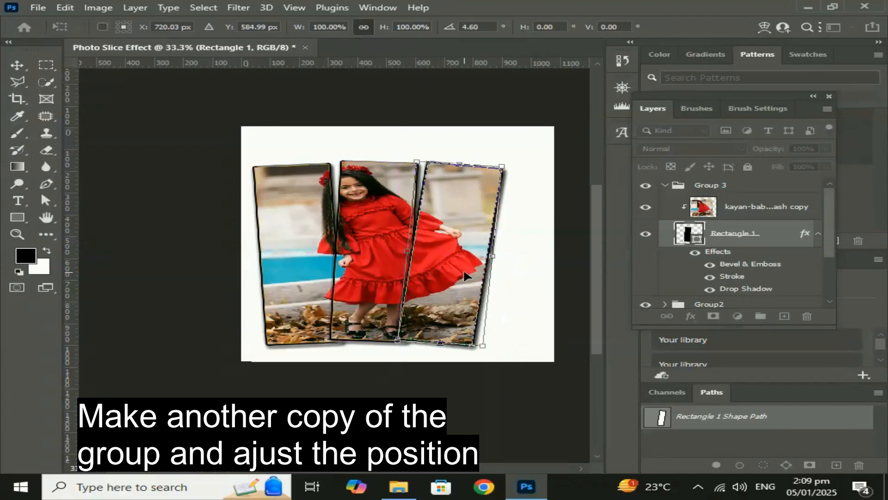
pyautogui.press('Return')
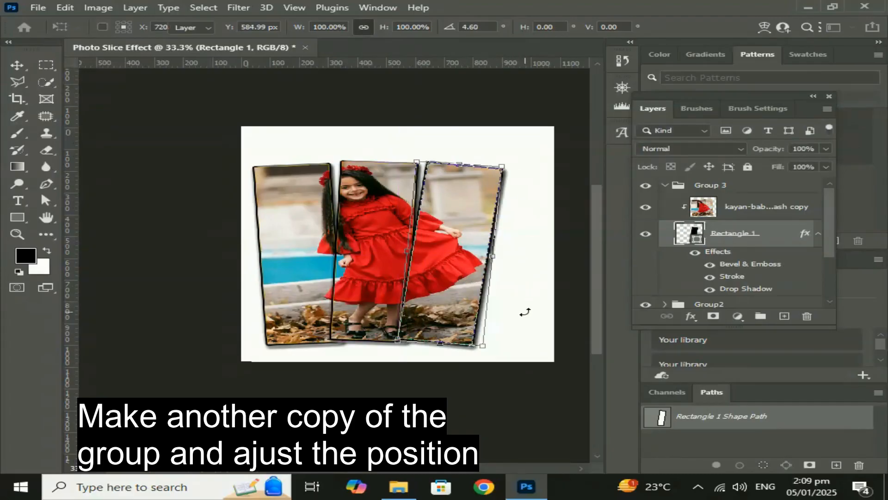
# Select the layers of all three slices, shift them toward the canvas center and scale them to about 99.4%.
pyautogui.moveTo(530, 282); pyautogui.dragTo(293, 321)
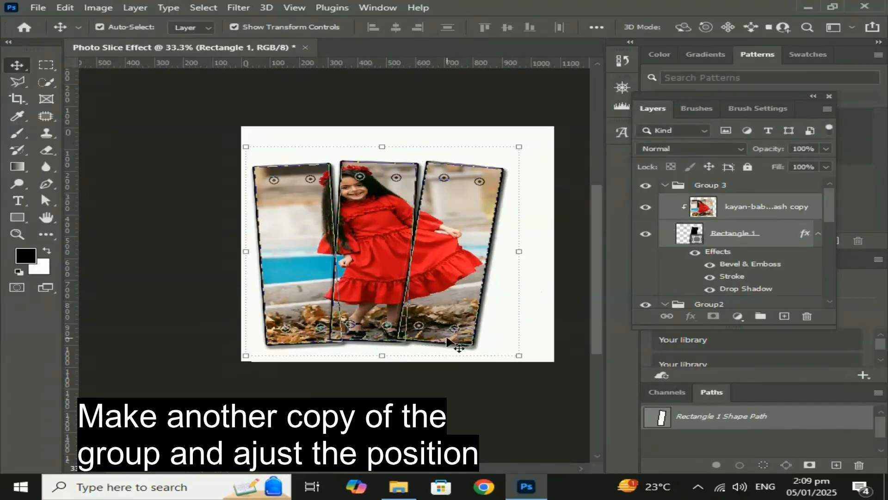
pyautogui.moveTo(448, 323); pyautogui.dragTo(467, 321)
pyautogui.moveTo(532, 313); pyautogui.dragTo(496, 307)
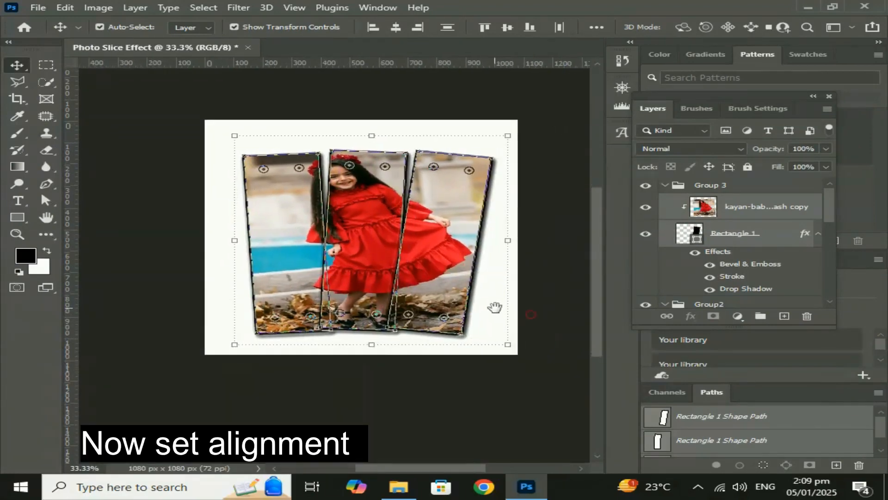
pyautogui.moveTo(278, 346); pyautogui.dragTo(355, 348)
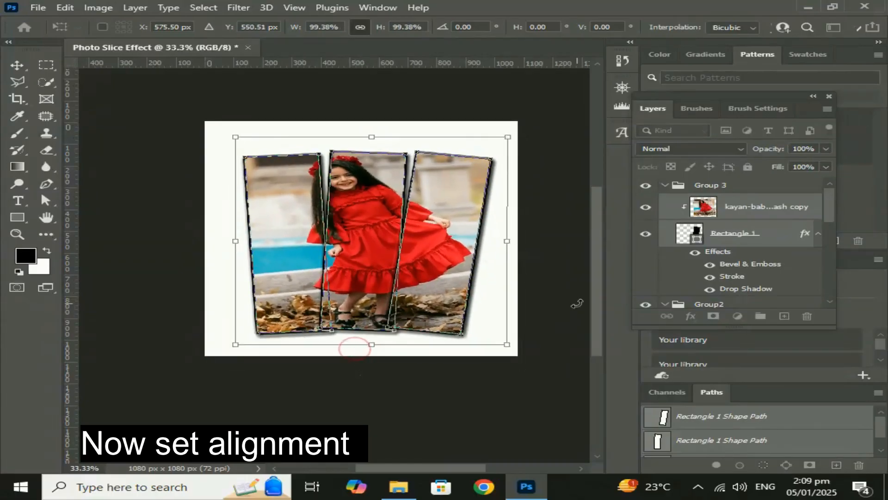
pyautogui.click(341, 386)
# Rotate Group 1's photo copy and rectangle together by about -1.18° and shift them slightly toward the middle slice.
pyautogui.click(289, 268)
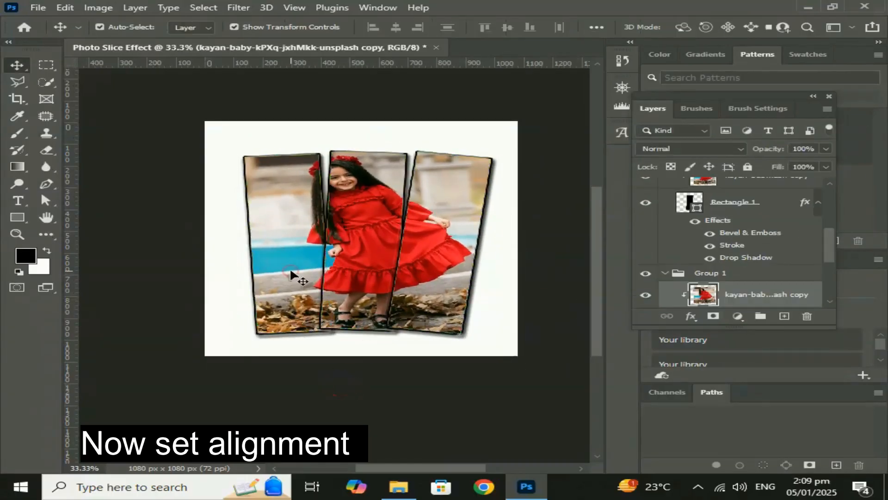
pyautogui.moveTo(829, 240); pyautogui.dragTo(782, 273)
pyautogui.click(729, 219)
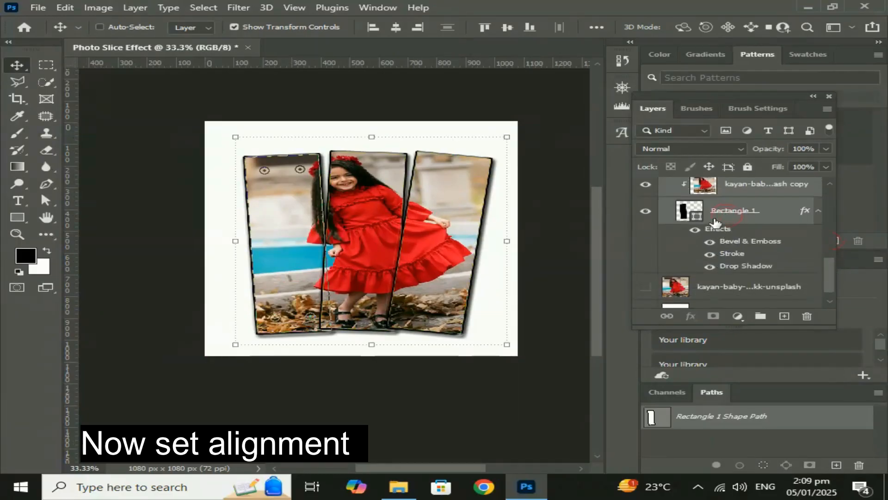
pyautogui.hotkey('ctrl', 't')
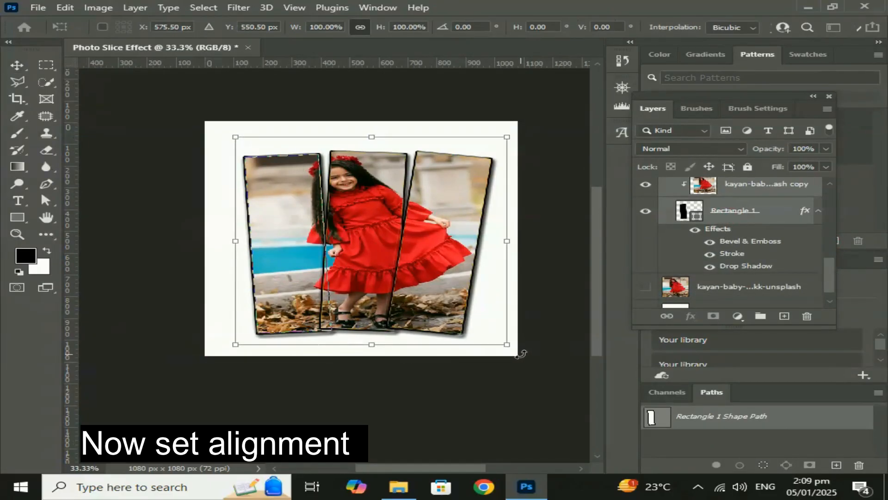
pyautogui.moveTo(515, 354); pyautogui.dragTo(513, 341)
pyautogui.moveTo(301, 243)
pyautogui.mouseDown()
pyautogui.moveTo(307, 235)
pyautogui.moveTo(297, 235)
pyautogui.moveTo(307, 246)
pyautogui.mouseUp()
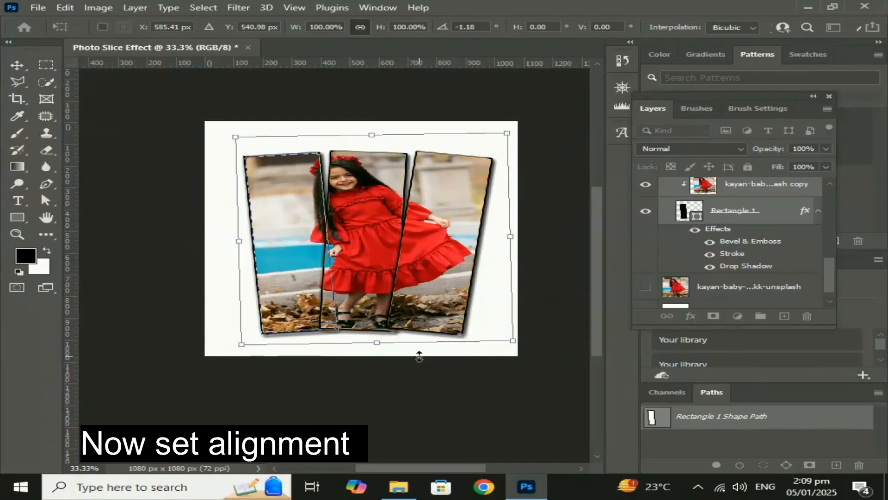
# Nudge the first slice up about 3 px, apply the transform and deselect the layers.
pyautogui.press('Up')
pyautogui.press('Up')
pyautogui.press('Up')
pyautogui.press('Up')
pyautogui.press('Up')
pyautogui.press('Up')
pyautogui.press('Down')
pyautogui.press('Down')
pyautogui.press('Down')
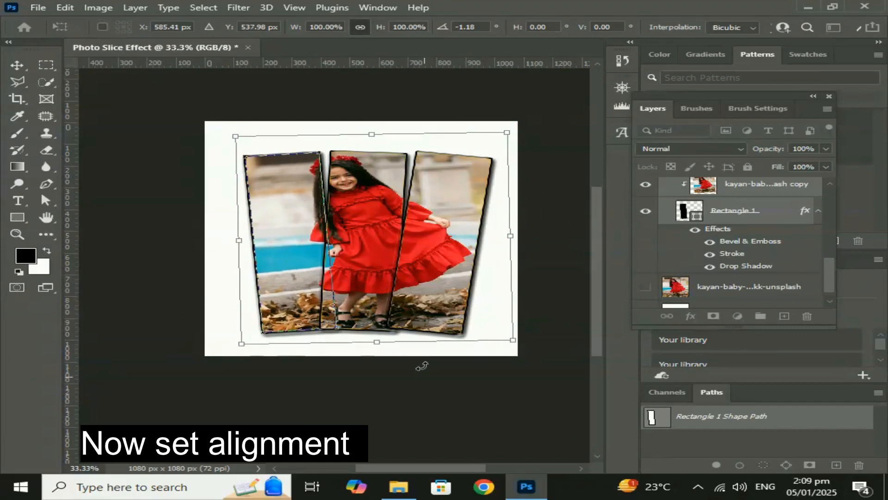
pyautogui.press('Return')
pyautogui.click(425, 402)
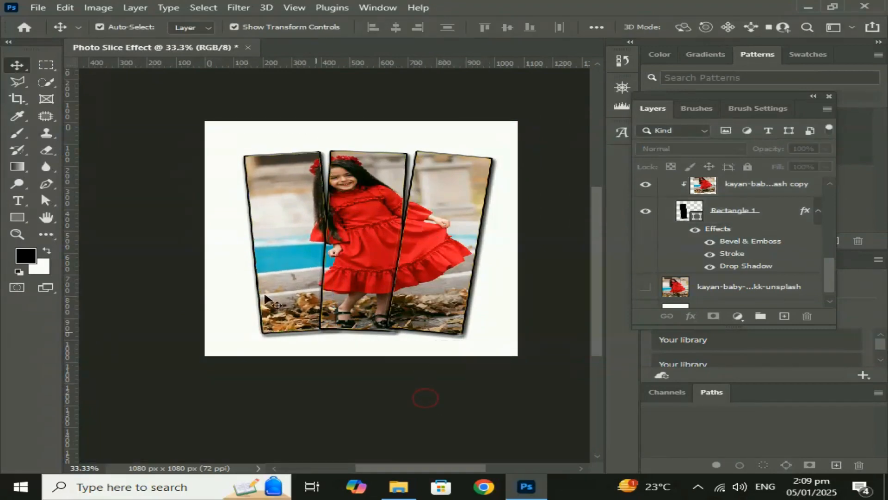
# Select the layers of all three slices and nudge them slightly left on the canvas.
pyautogui.moveTo(501, 254); pyautogui.dragTo(242, 301)
pyautogui.press('Left')
pyautogui.press('Left')
pyautogui.press('Left')
pyautogui.press('Left')
pyautogui.press('Left')
pyautogui.press('Left')
pyautogui.press('Left')
pyautogui.press('Left')
pyautogui.press('Left')
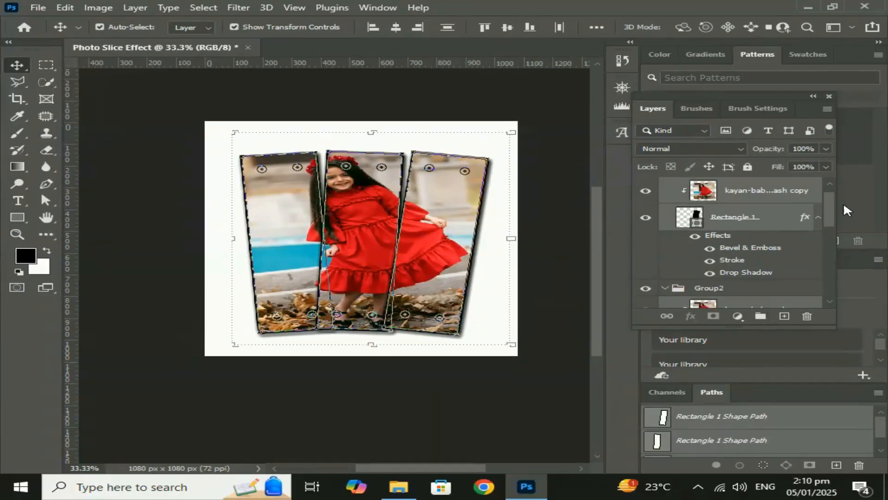
# Select Group 3 and collapse all three slice groups, Group 3, Group2 and Group 1, in the layer stack.
pyautogui.moveTo(832, 211)
pyautogui.mouseDown()
pyautogui.moveTo(828, 221)
pyautogui.moveTo(826, 201)
pyautogui.mouseUp()
pyautogui.click(659, 183)
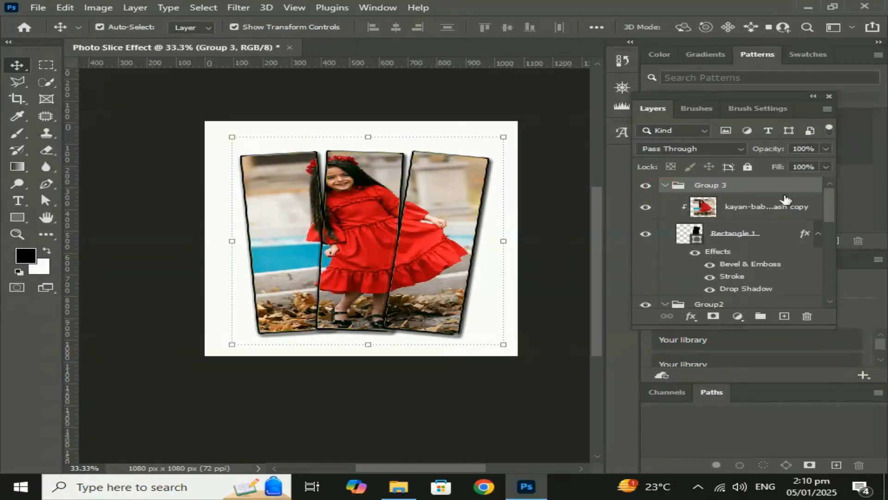
pyautogui.moveTo(826, 201)
pyautogui.mouseDown()
pyautogui.moveTo(826, 225)
pyautogui.moveTo(828, 202)
pyautogui.moveTo(833, 214)
pyautogui.mouseUp()
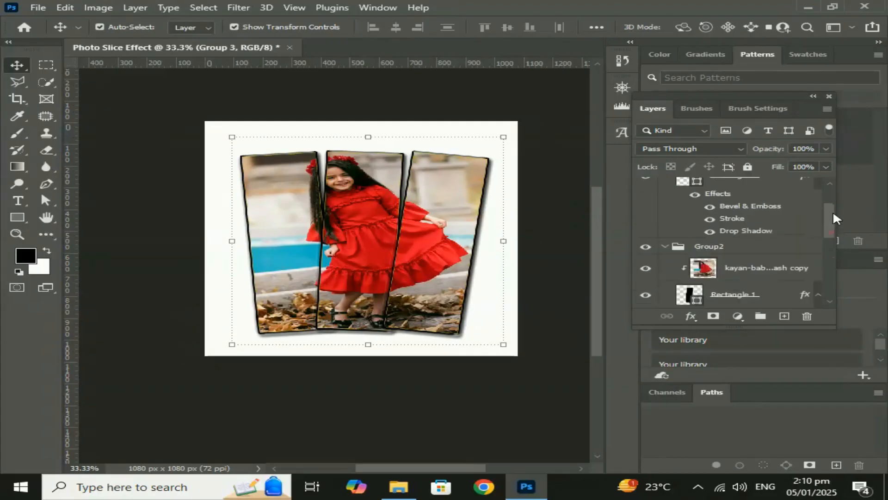
pyautogui.click(664, 246)
pyautogui.click(665, 262)
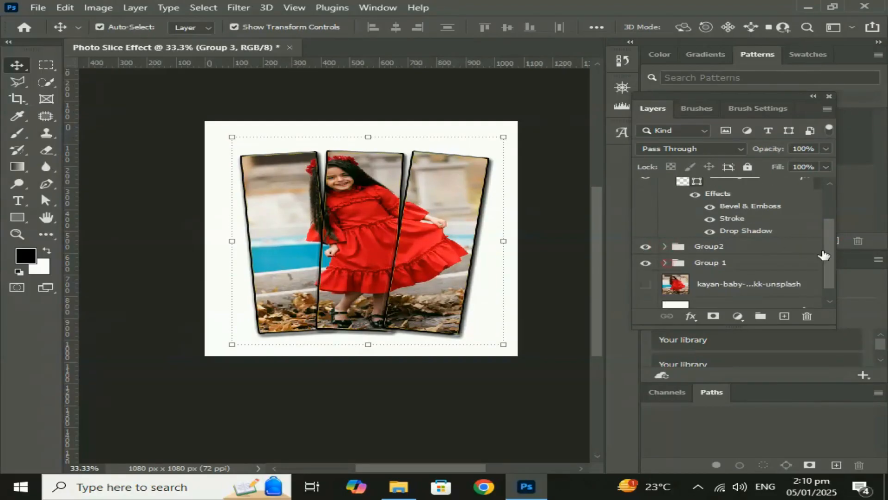
pyautogui.scroll(2, 826, 227)
pyautogui.moveTo(830, 226); pyautogui.dragTo(832, 201)
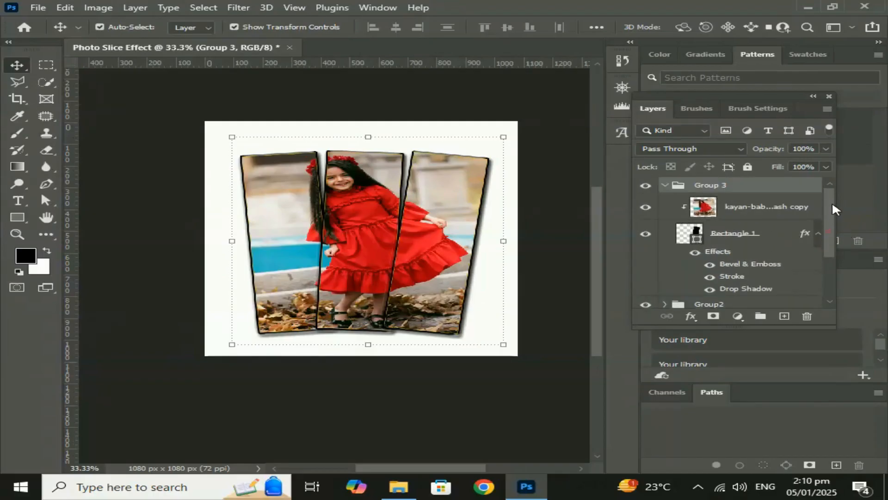
pyautogui.click(664, 186)
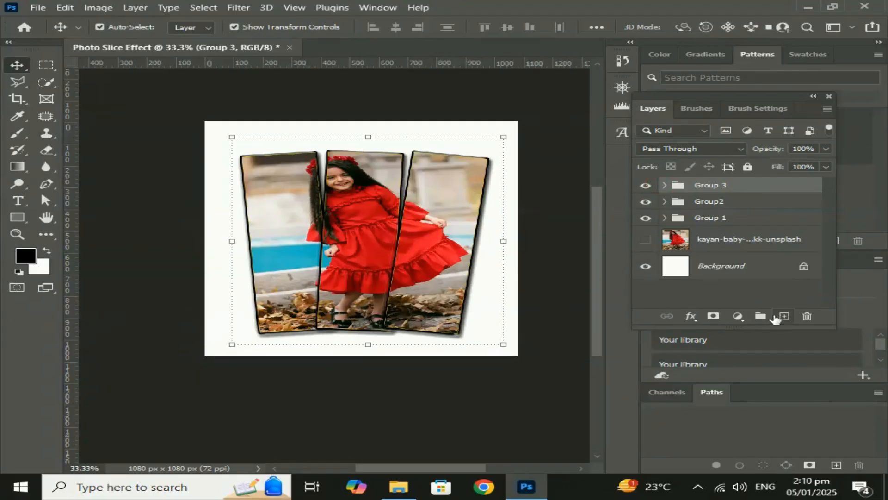
# Add a Solid Color fill layer in near-black 040000 and send it down to just above the Background layer.
pyautogui.click(738, 316)
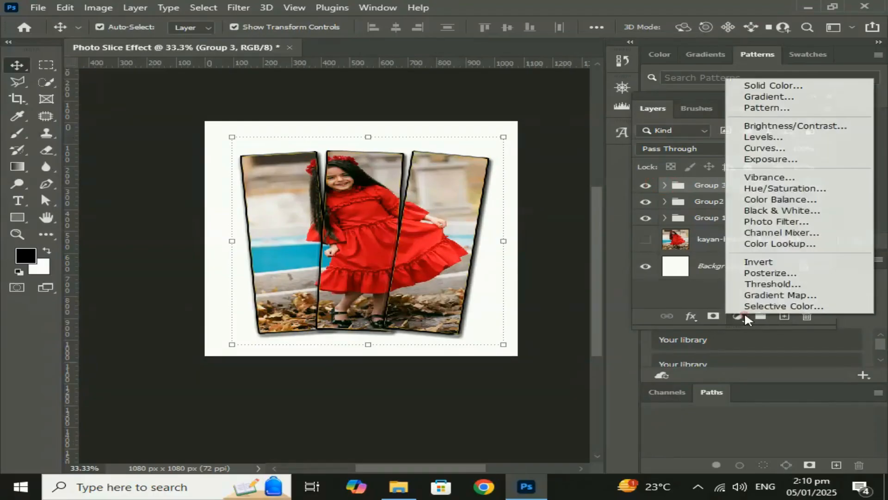
pyautogui.click(748, 86)
pyautogui.moveTo(587, 149); pyautogui.dragTo(598, 284)
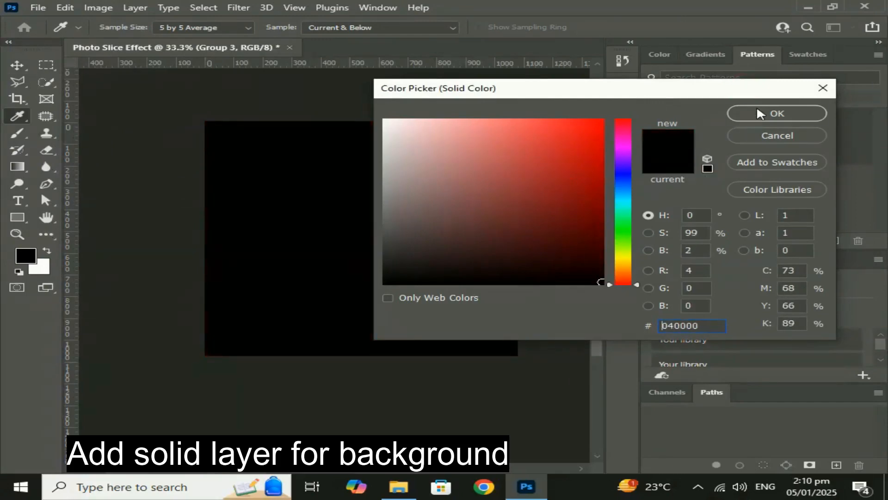
pyautogui.click(758, 113)
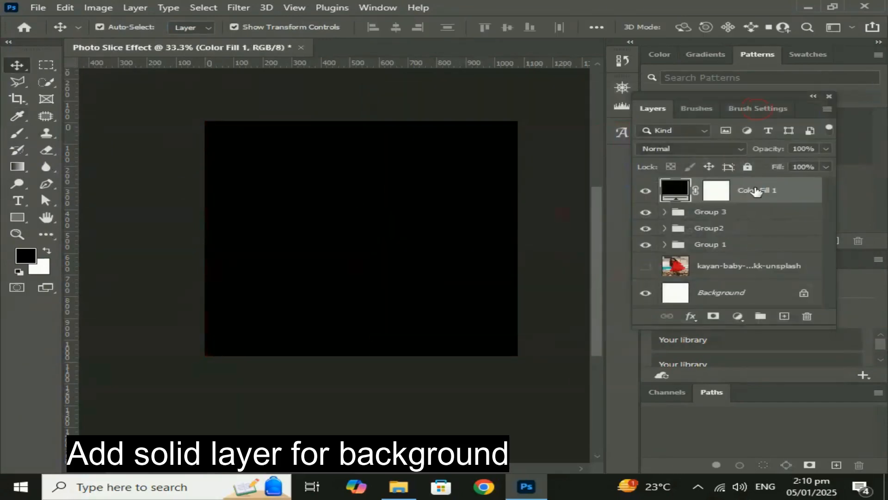
pyautogui.hotkey('ctrl', 'shift', '[')
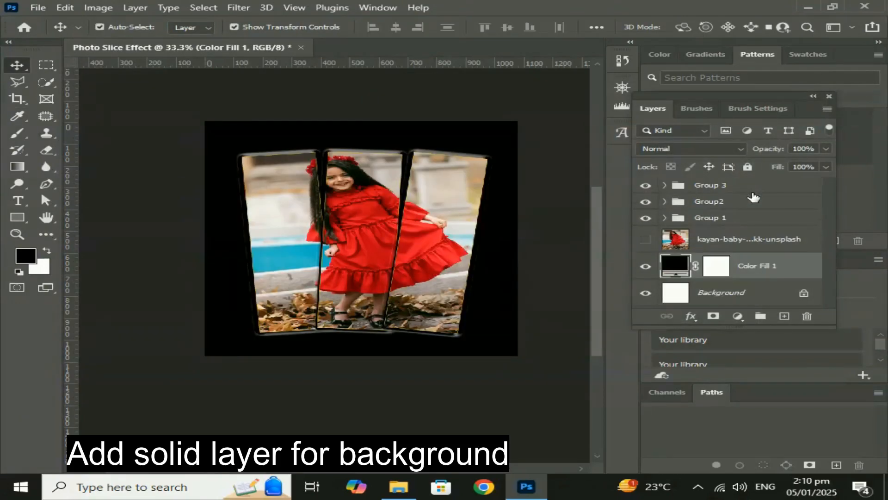
# Change the color of the solid fill layer behind the slices to dark blue 002945.
pyautogui.doubleClick(674, 266)
pyautogui.moveTo(496, 90); pyautogui.dragTo(584, 89)
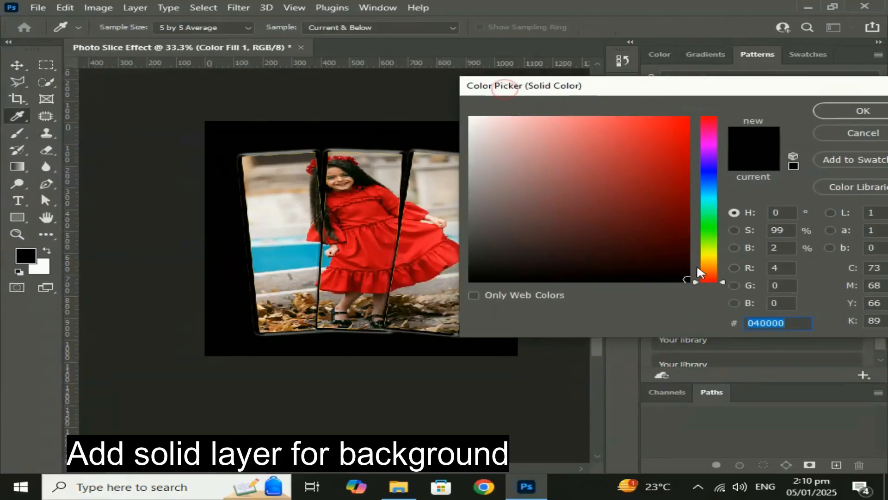
pyautogui.moveTo(687, 180)
pyautogui.mouseDown()
pyautogui.moveTo(690, 121)
pyautogui.moveTo(688, 182)
pyautogui.moveTo(705, 198)
pyautogui.moveTo(714, 237)
pyautogui.moveTo(708, 192)
pyautogui.mouseUp()
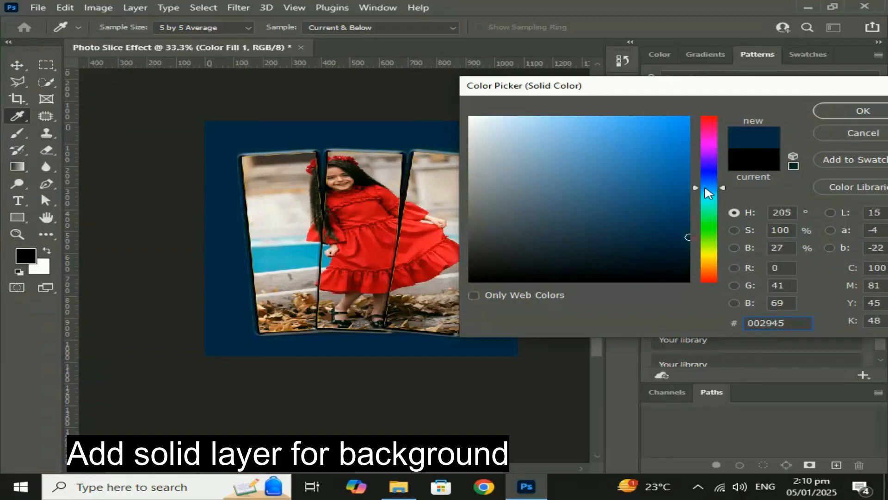